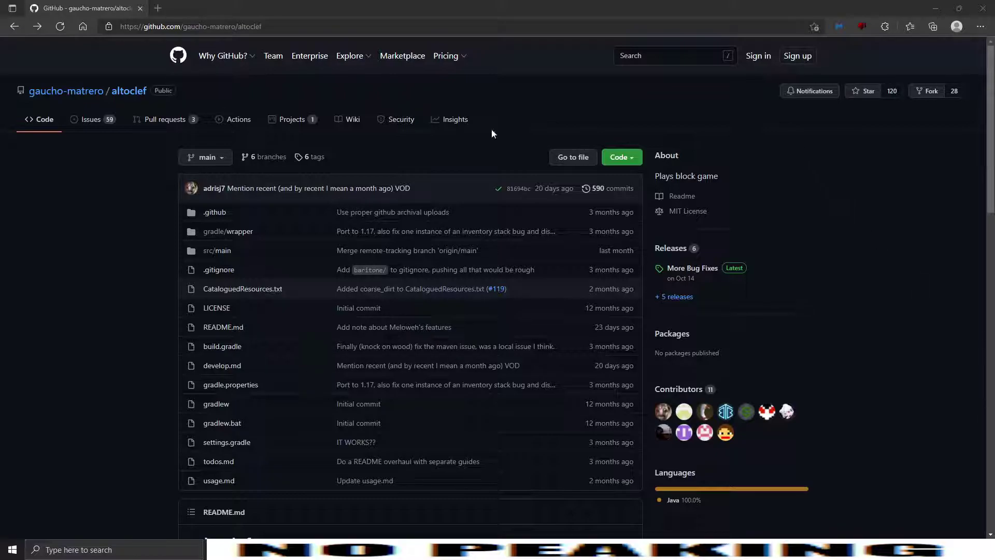
click(140, 26)
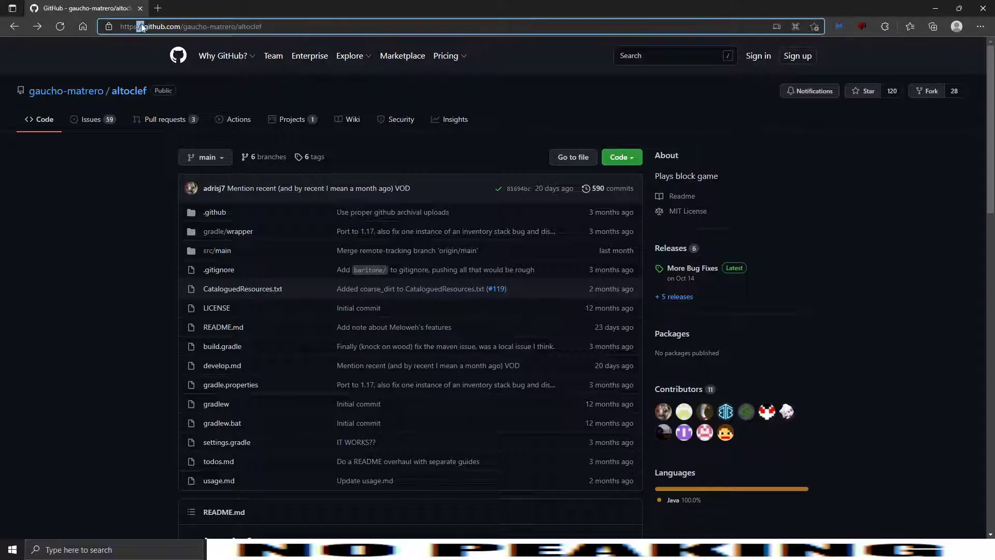
triple_click(178, 28)
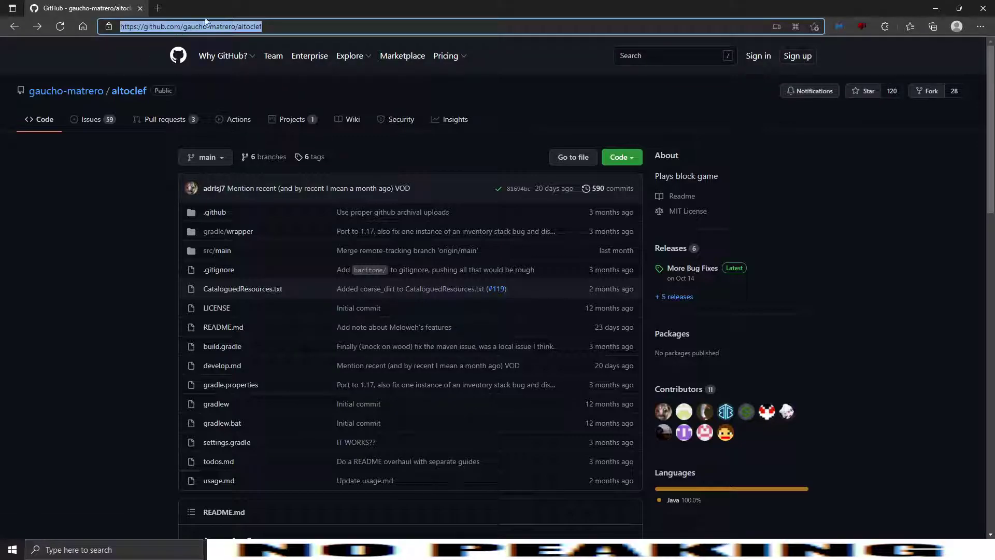
click(94, 289)
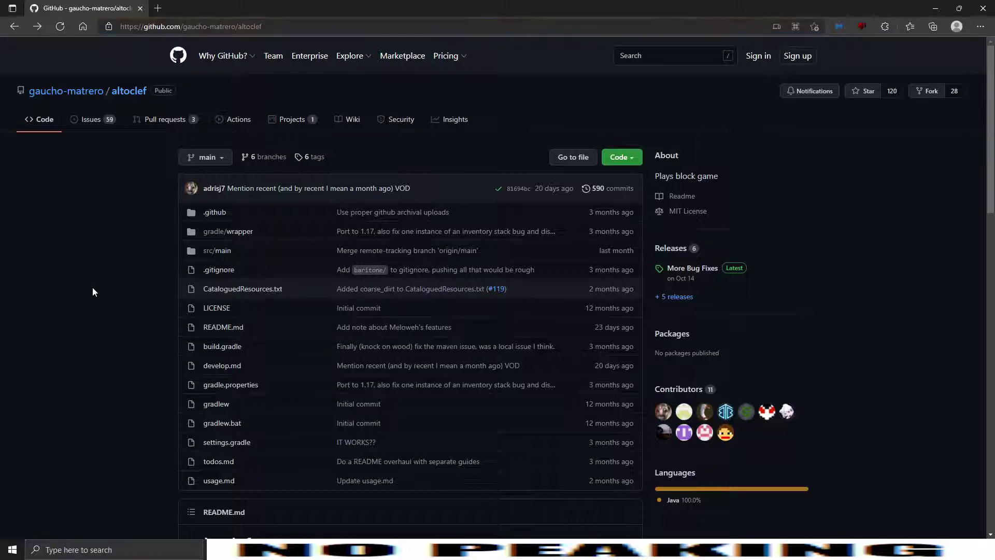
From the README's Download section, open the latest long term release and start downloading altoclef-0.3.2.zip
scroll(111, 226, down, 10)
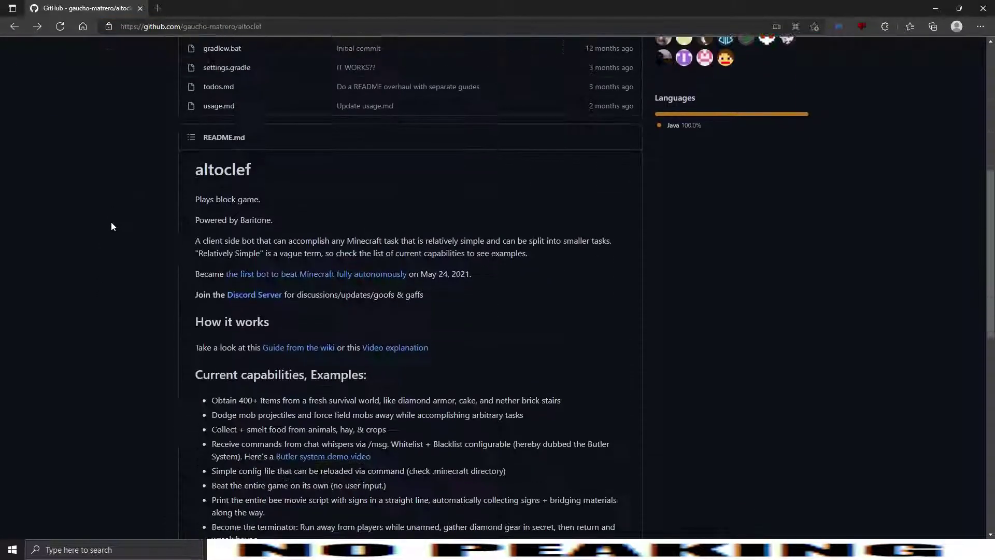
scroll(111, 227, down, 3)
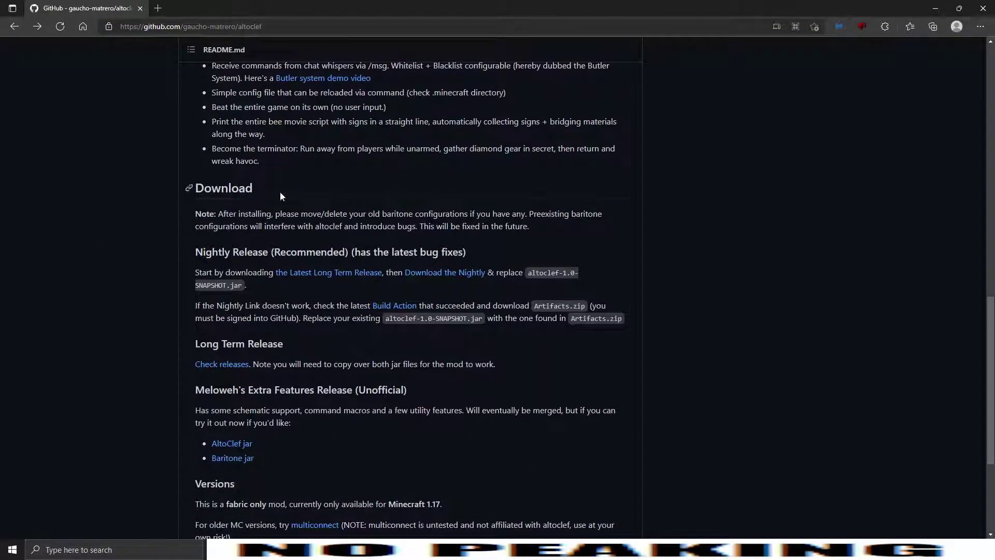
click(319, 275)
click(356, 397)
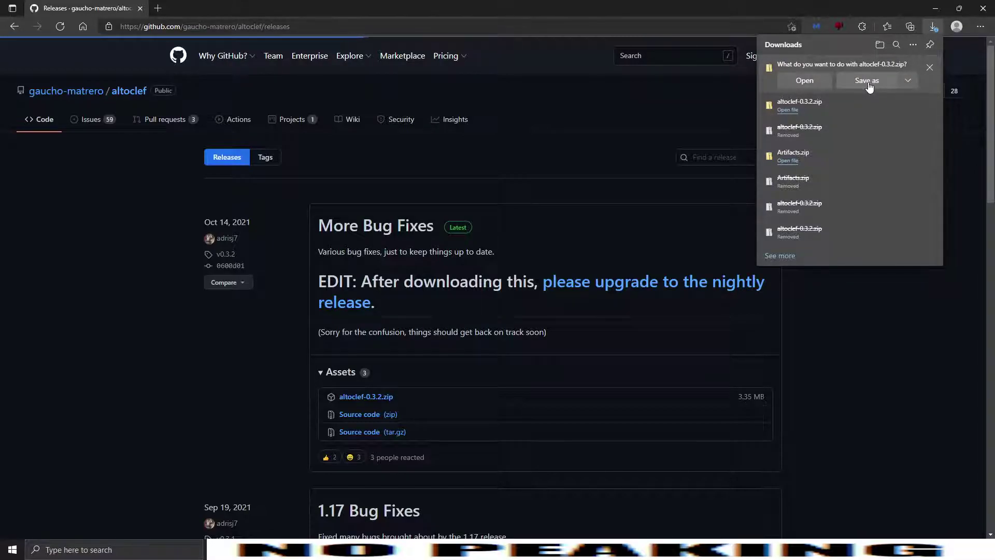
click(875, 90)
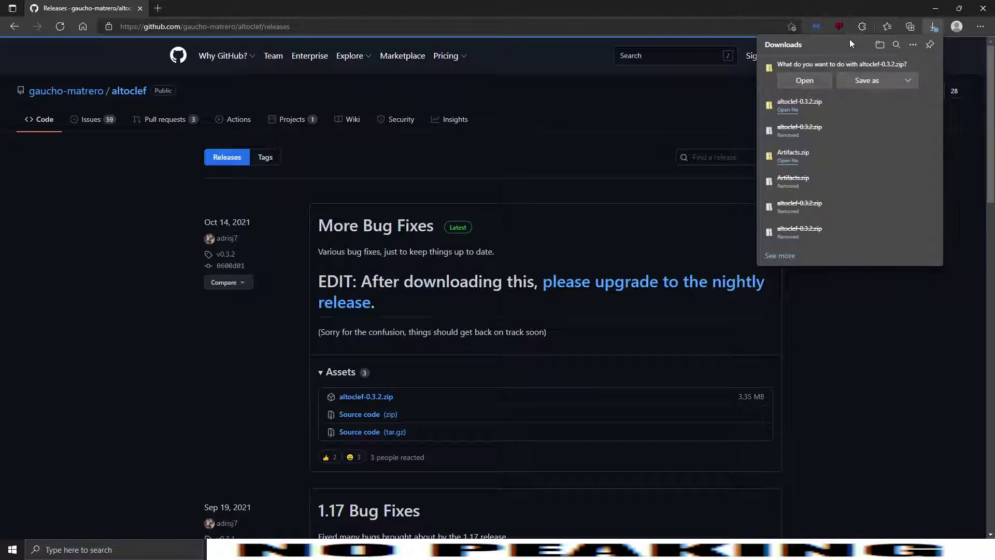
click(742, 86)
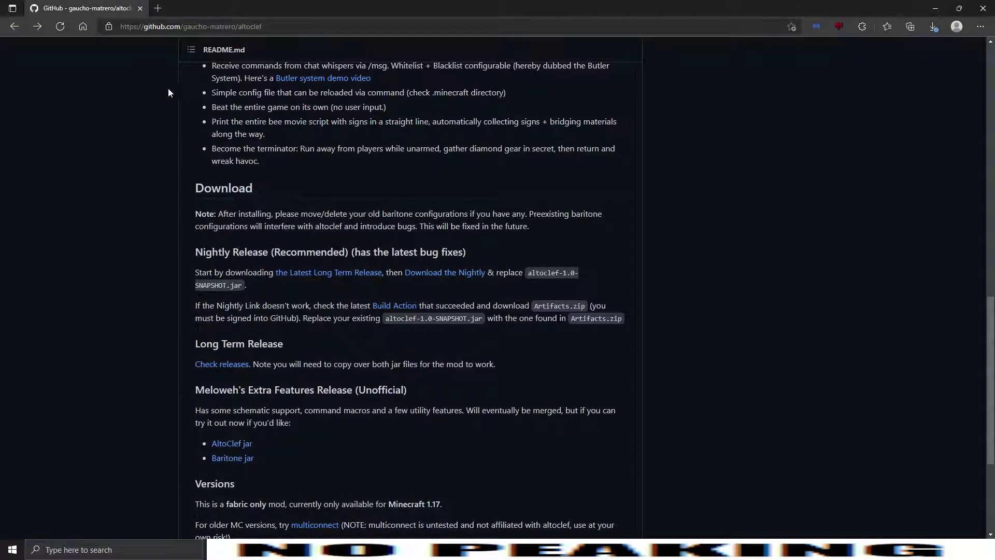
Start downloading the nightly build Artifacts.zip from the README's Download section and minimize the browser
click(456, 275)
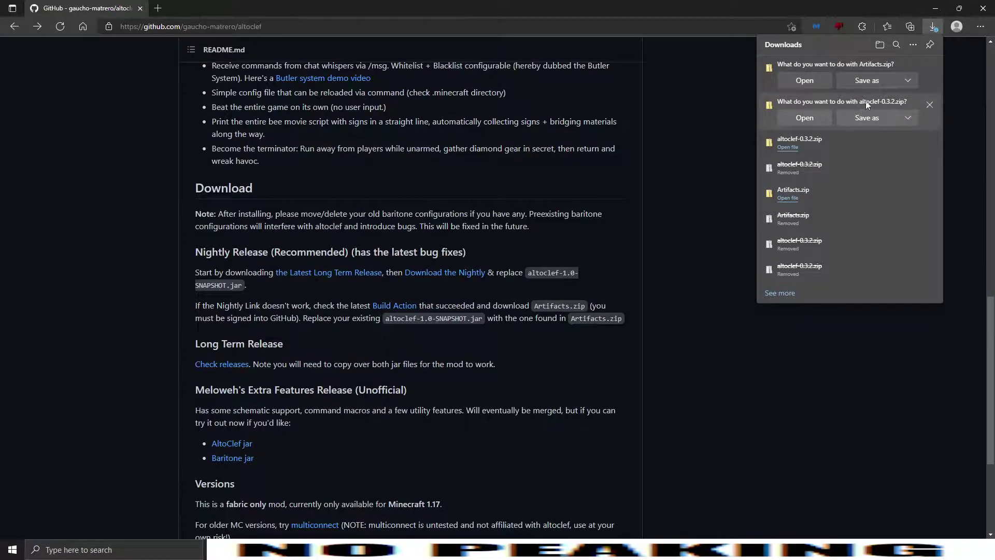
click(802, 374)
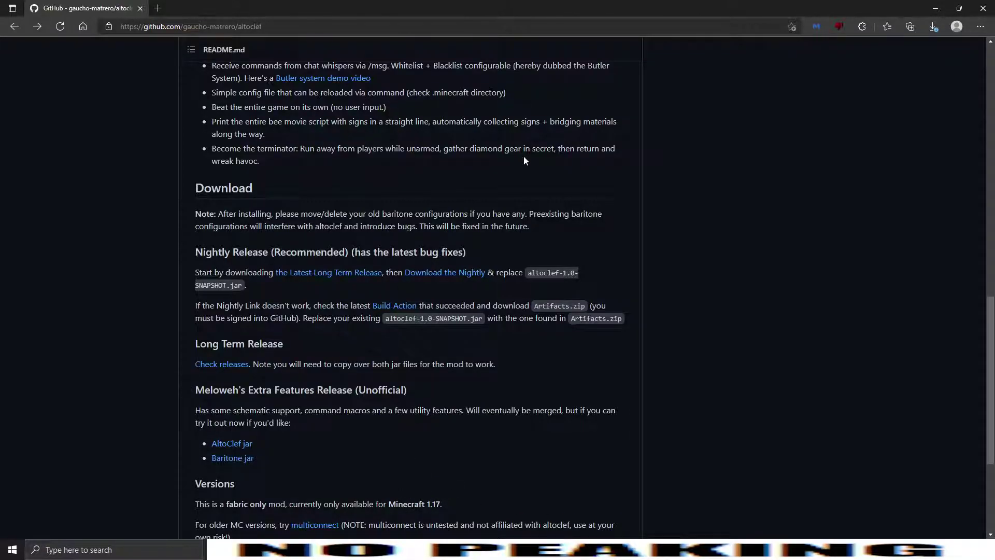
click(936, 8)
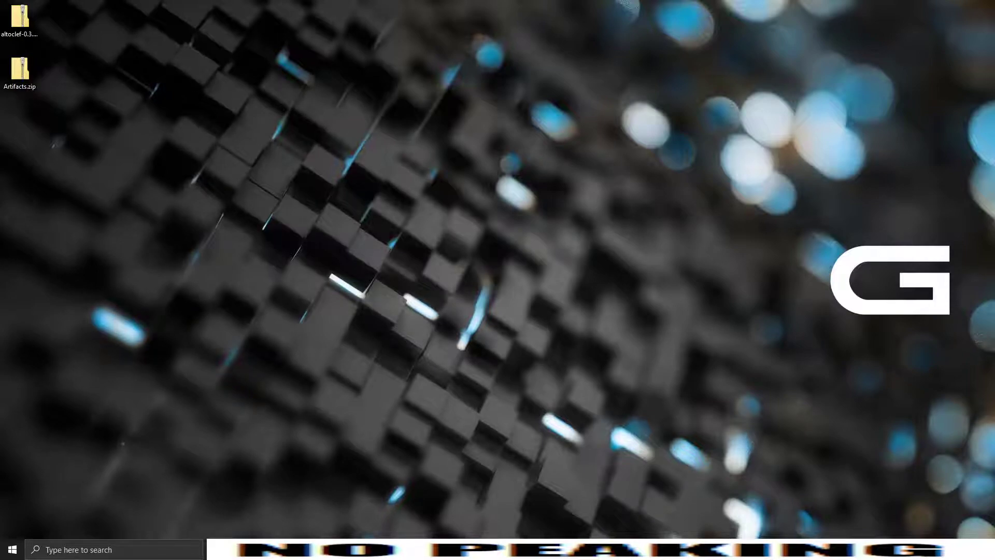
Extract both jars from altoclef-0.3.2.zip to the desktop and replace altoclef-1.0-SNAPSHOT.jar with the version from Artifacts.zip
drag(0, 141, 129, 76)
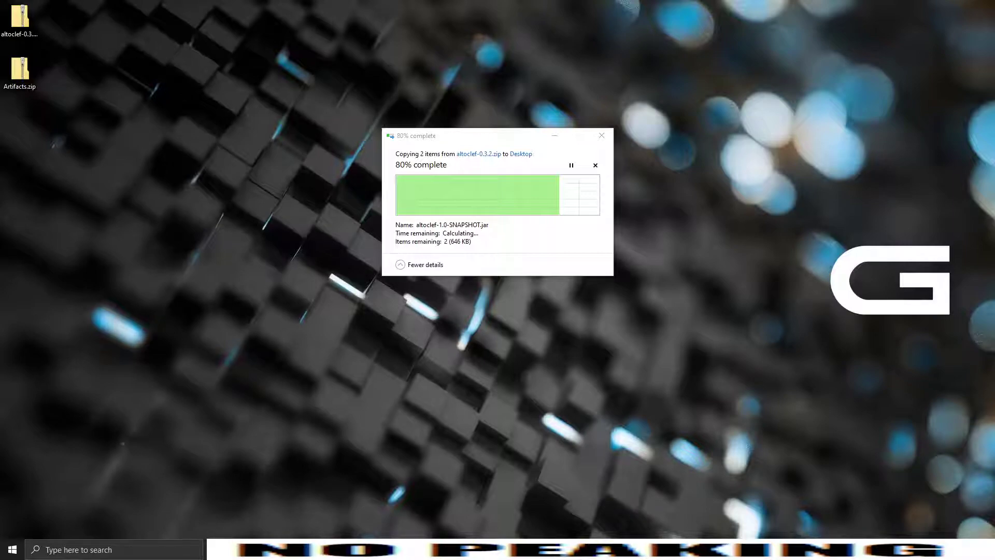
drag(88, 204, 142, 130)
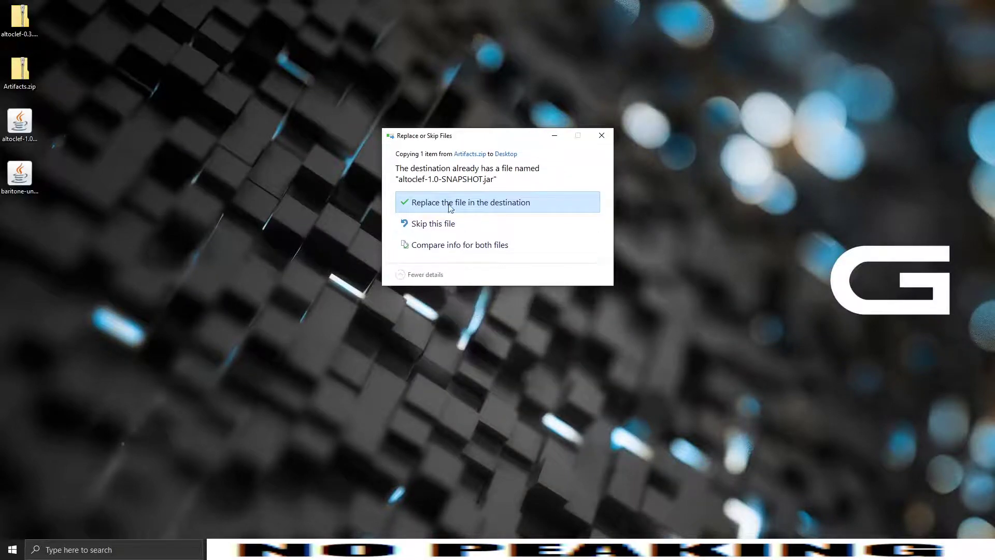
click(454, 203)
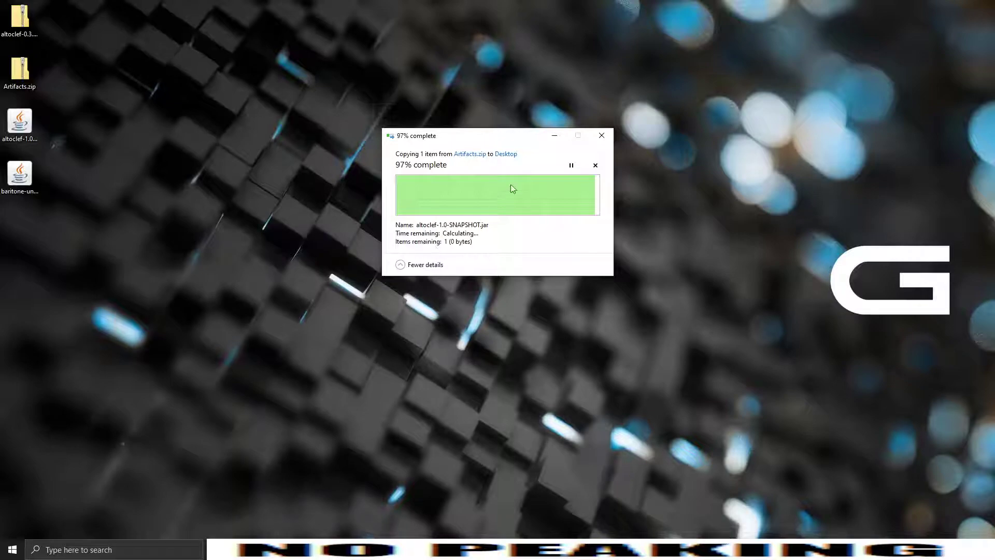
click(555, 136)
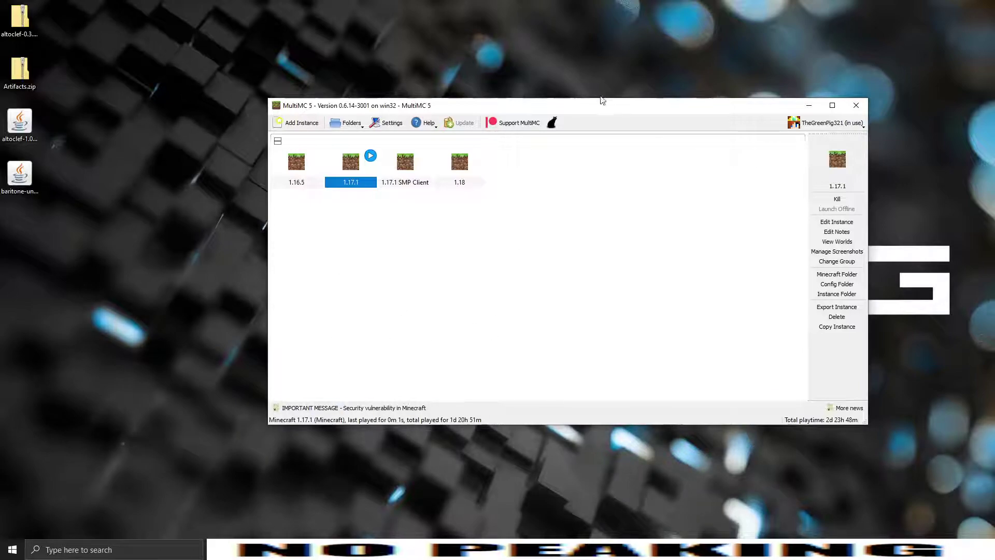
In MultiMC, create a new vanilla instance using Minecraft version 1.17.1 with the default name
drag(600, 101, 553, 99)
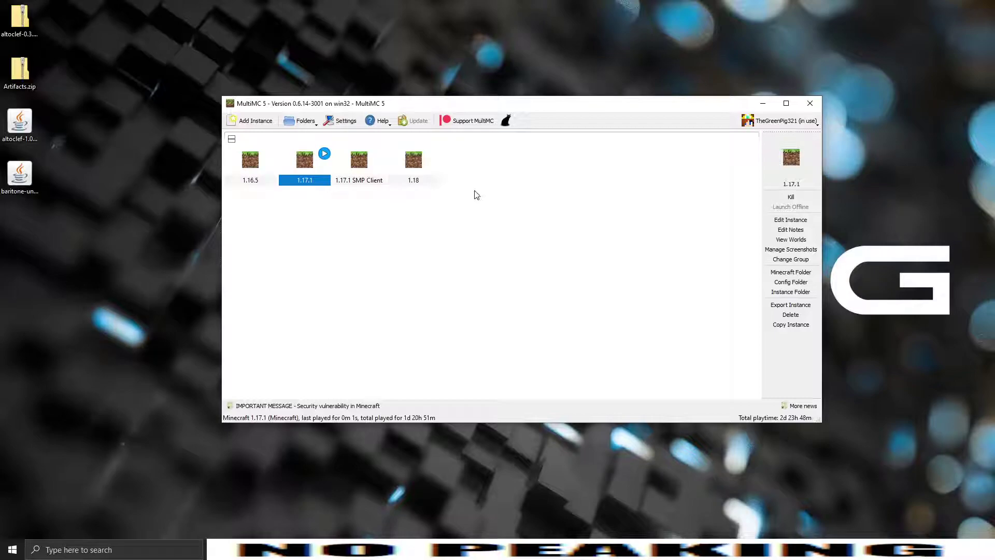
click(250, 121)
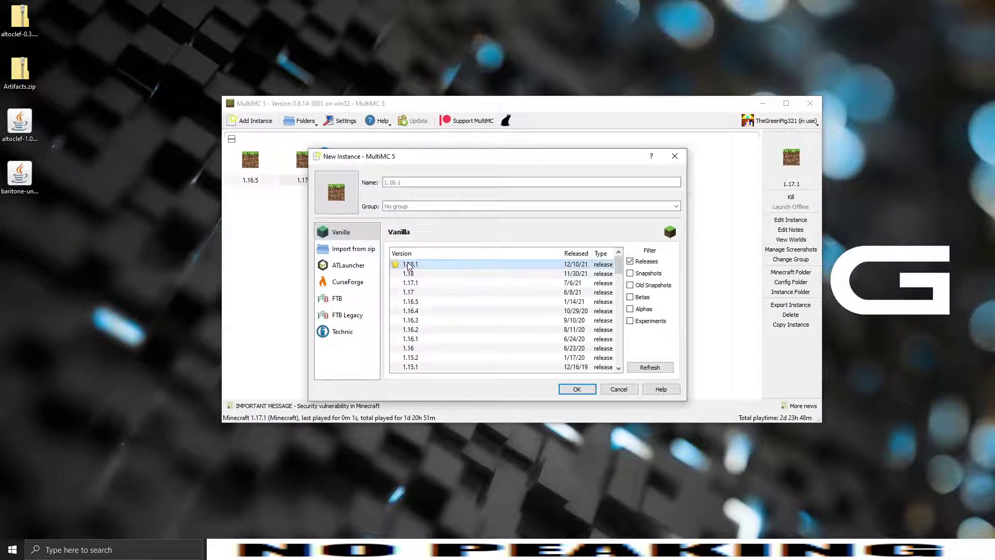
click(416, 283)
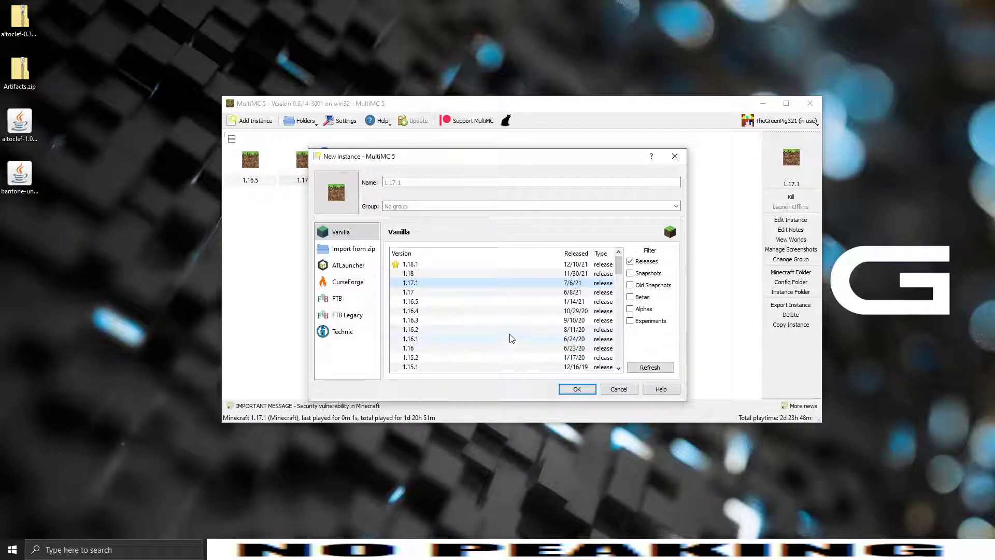
click(577, 389)
click(434, 239)
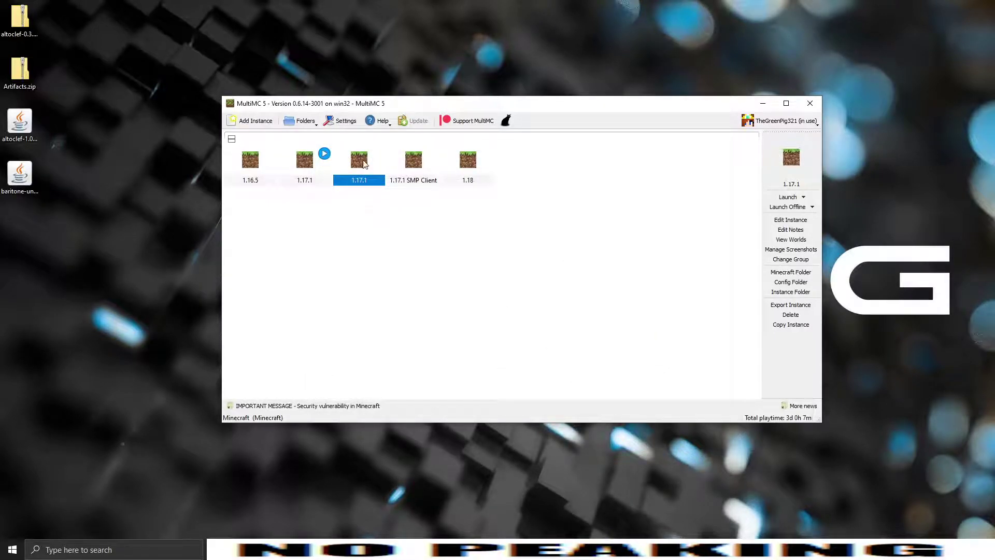
Install Fabric Loader 0.12.11 on the new 1.17.1 instance
click(790, 221)
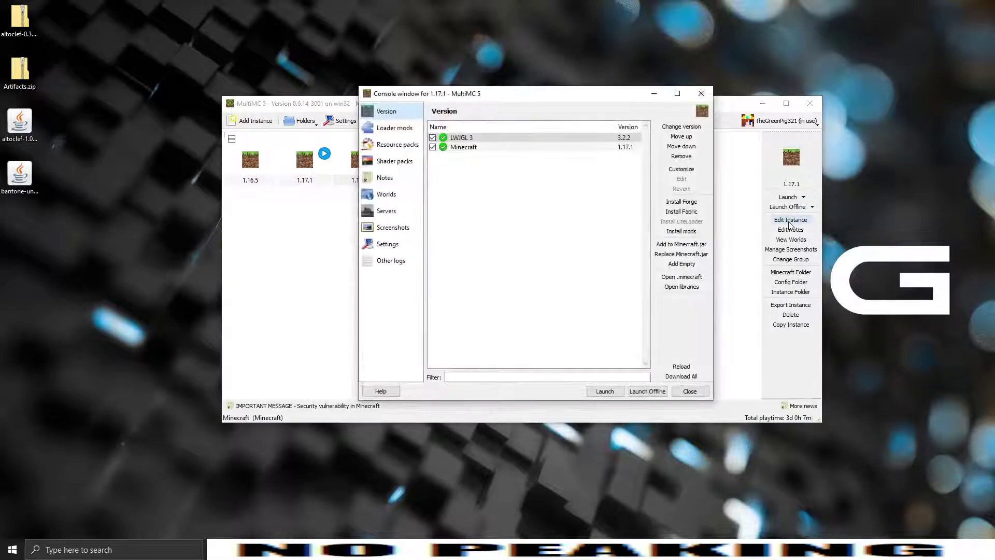
click(681, 211)
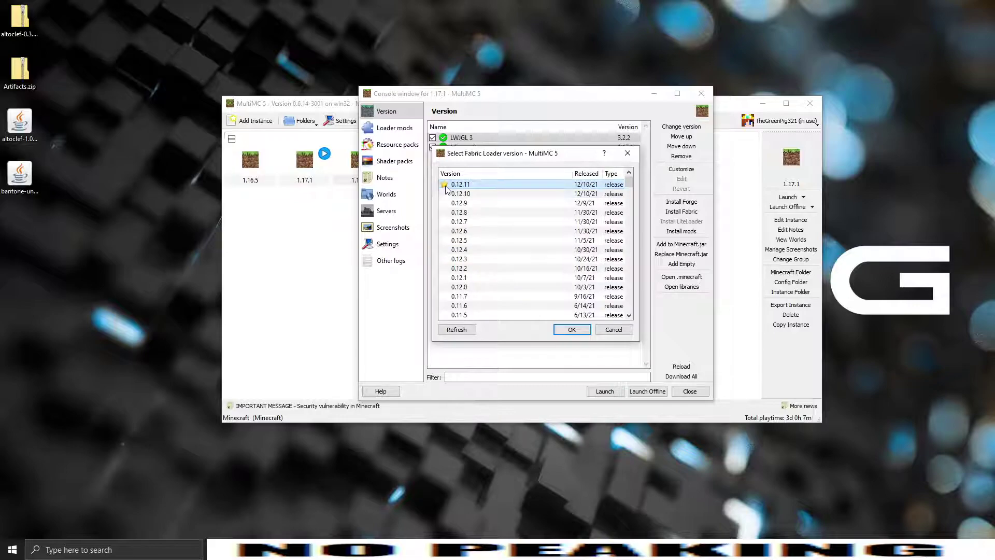
click(580, 330)
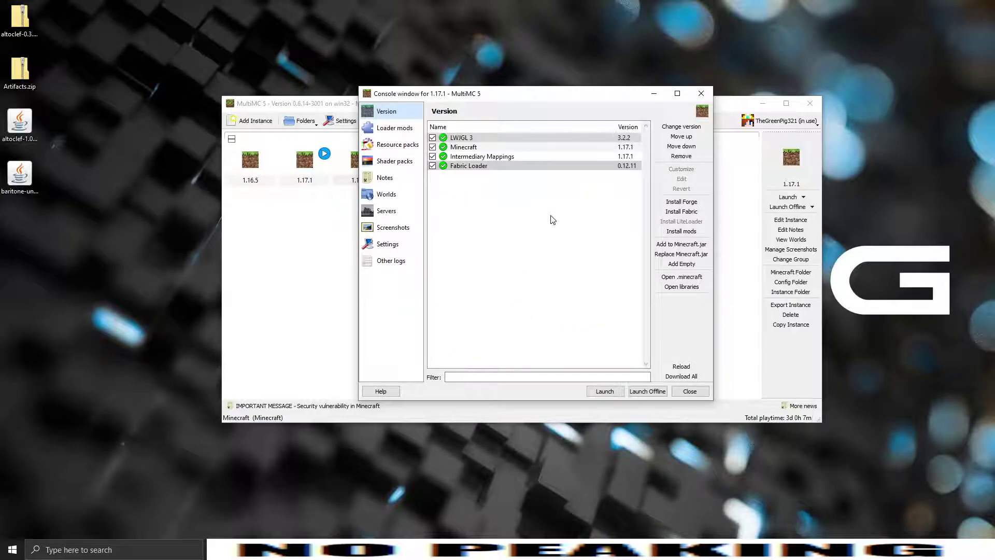
Add the altoclef and baritone jars from the desktop to the new instance's loader mods
click(399, 129)
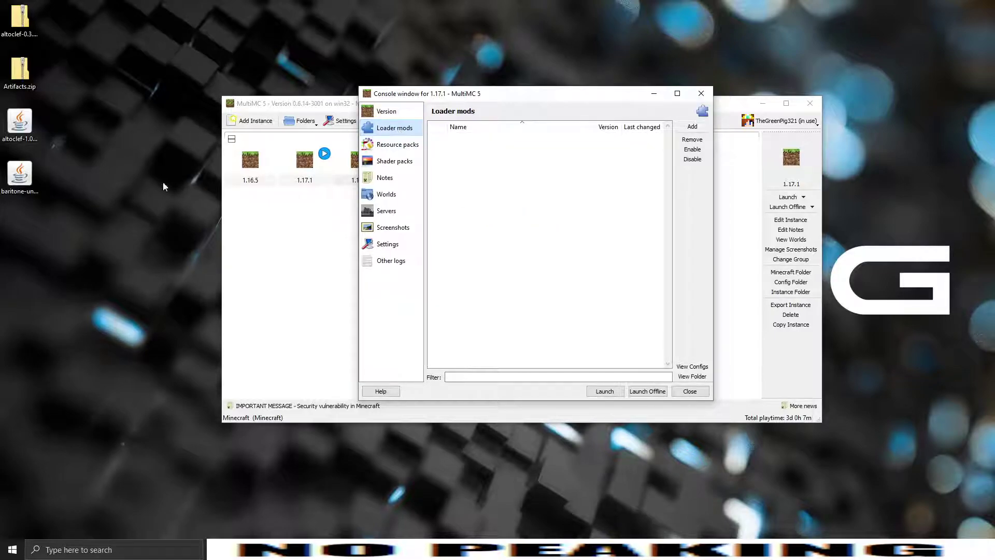
drag(23, 219, 25, 127)
drag(26, 127, 502, 172)
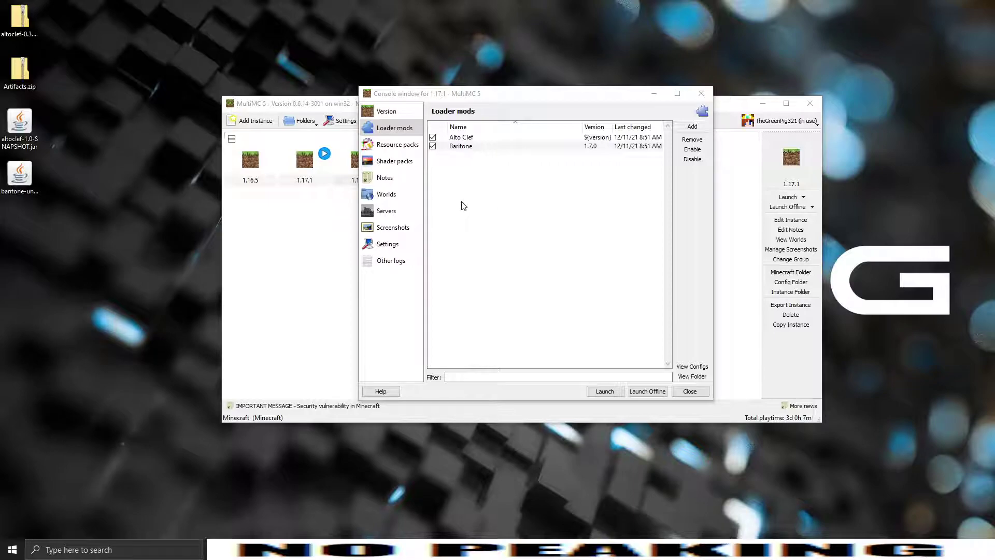
Review the loader mods and version components of the 1.17.1 instance that is already running
click(317, 251)
click(307, 168)
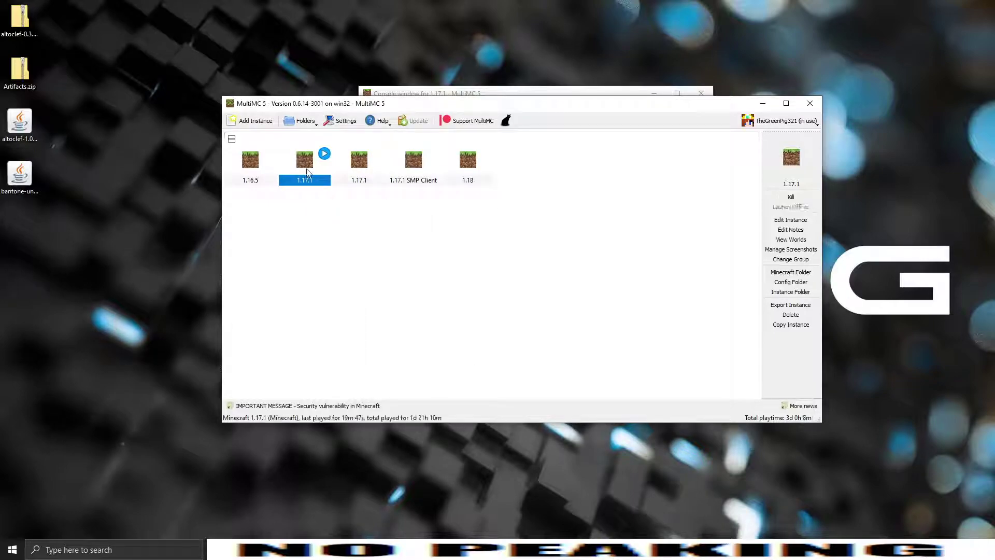
click(787, 220)
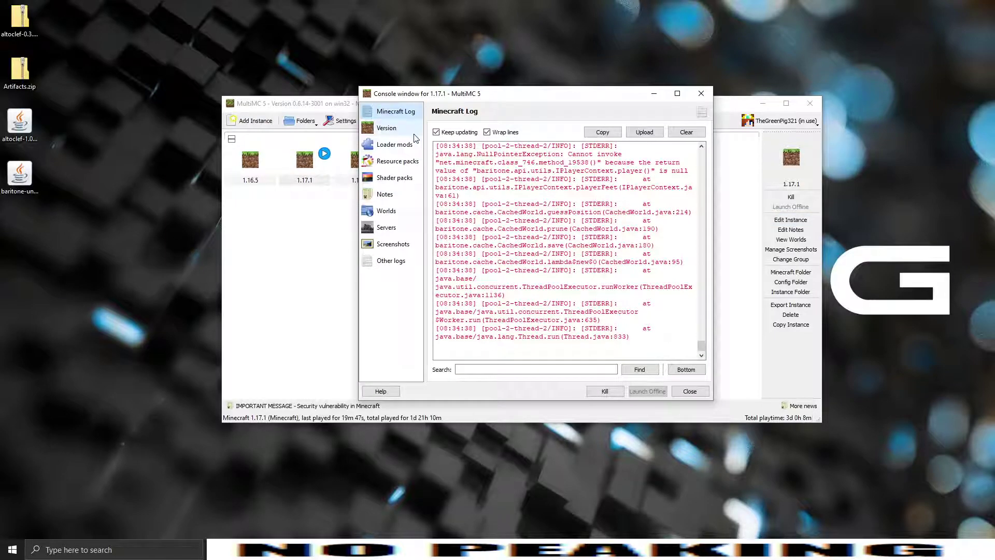
click(387, 144)
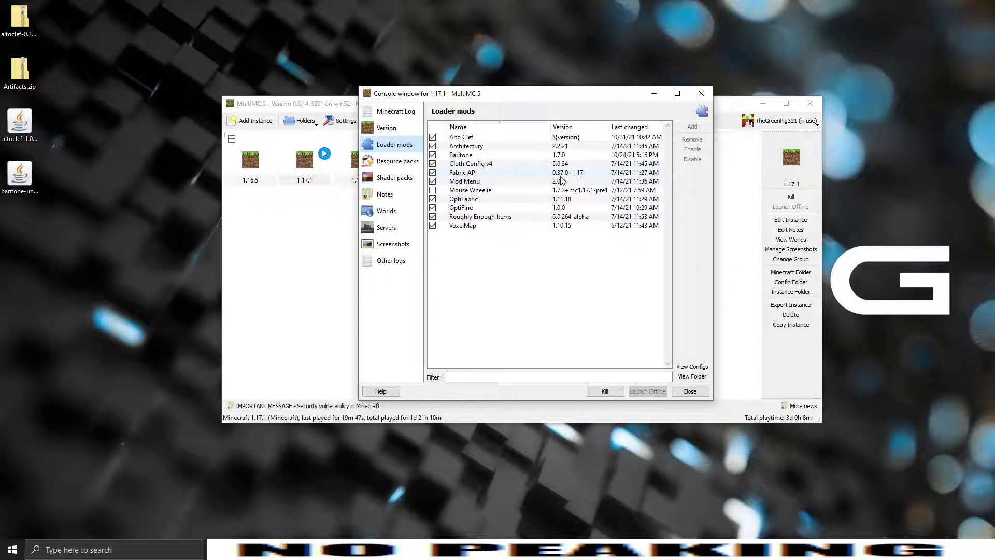
click(394, 112)
click(388, 128)
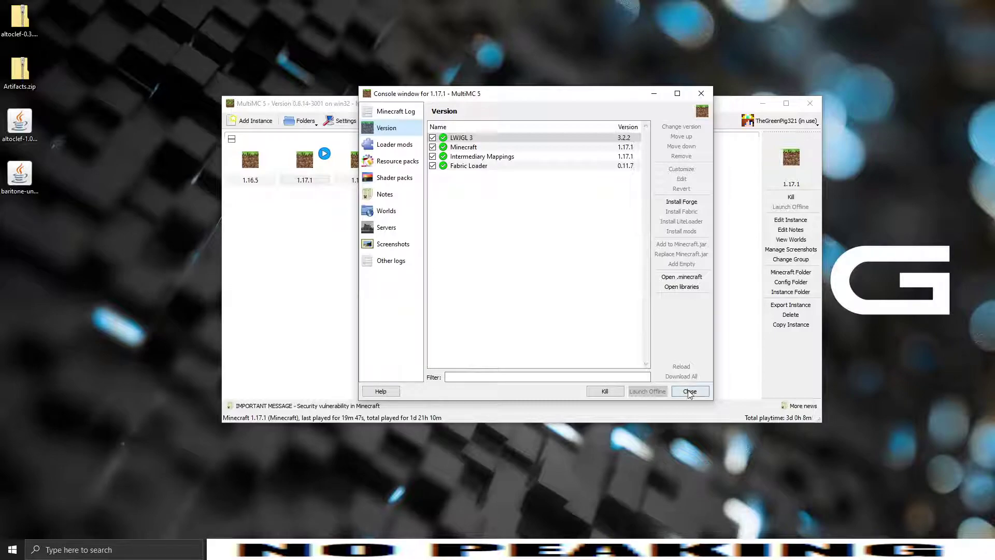
Move the instance console and main MultiMC windows aside, and place the running Minecraft 1.17.1 window in the middle of the desktop
drag(517, 95, 383, 205)
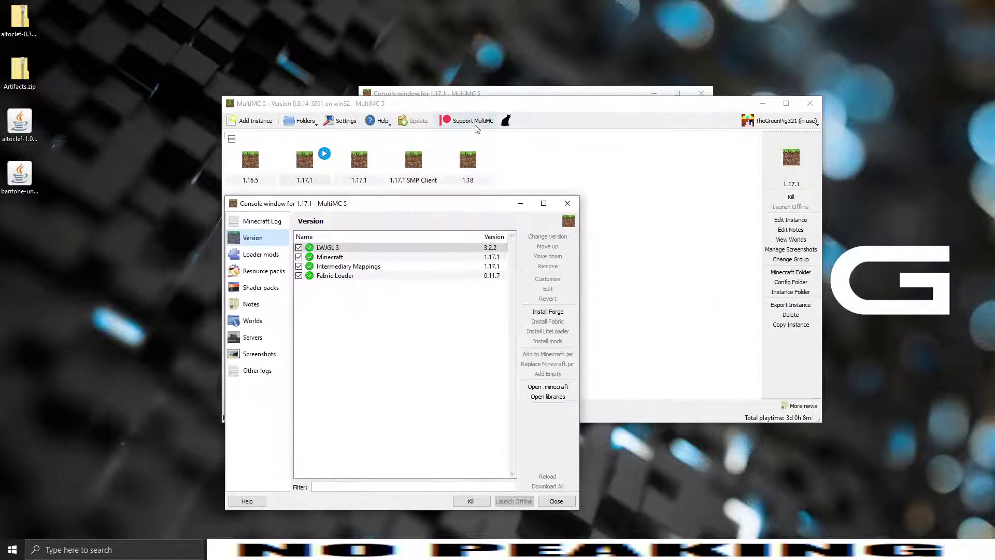
drag(506, 101, 528, 57)
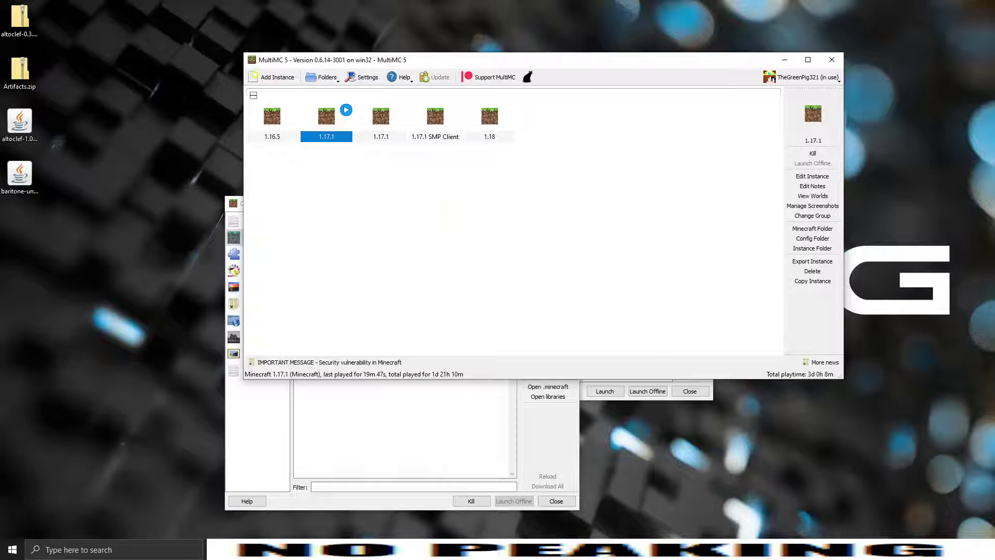
click(109, 341)
drag(98, 129, 557, 126)
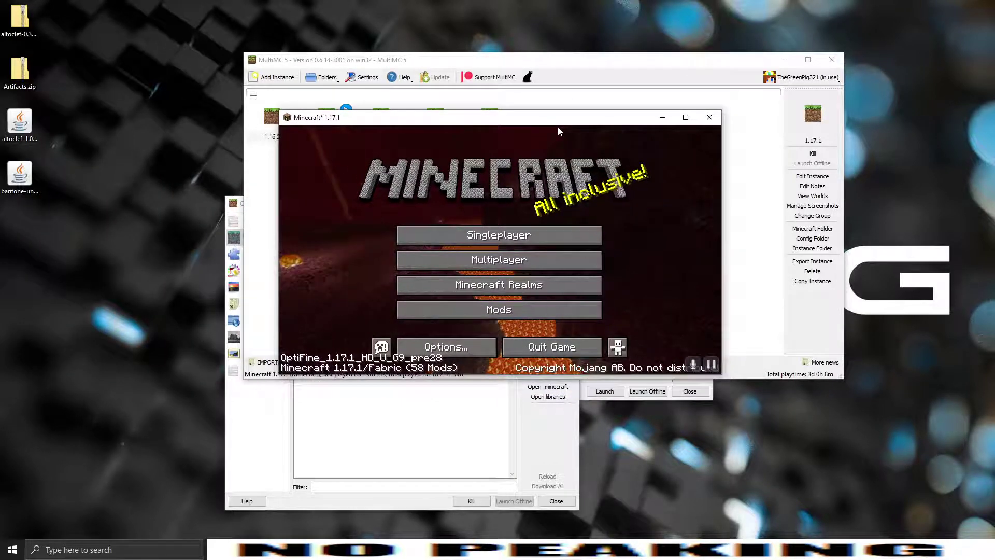
Create a singleplayer Survival world named New World with Normal difficulty and cheats off
click(542, 232)
click(581, 330)
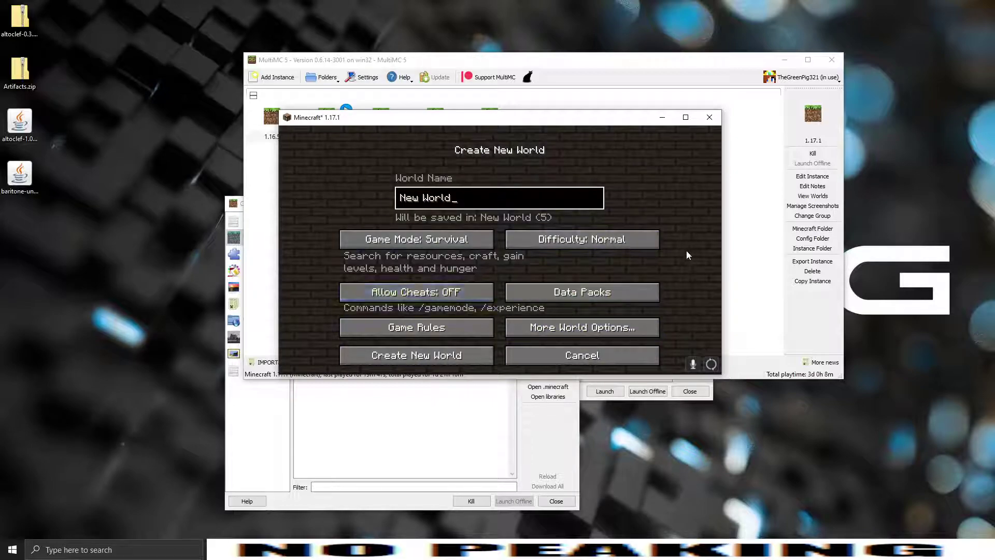
click(430, 358)
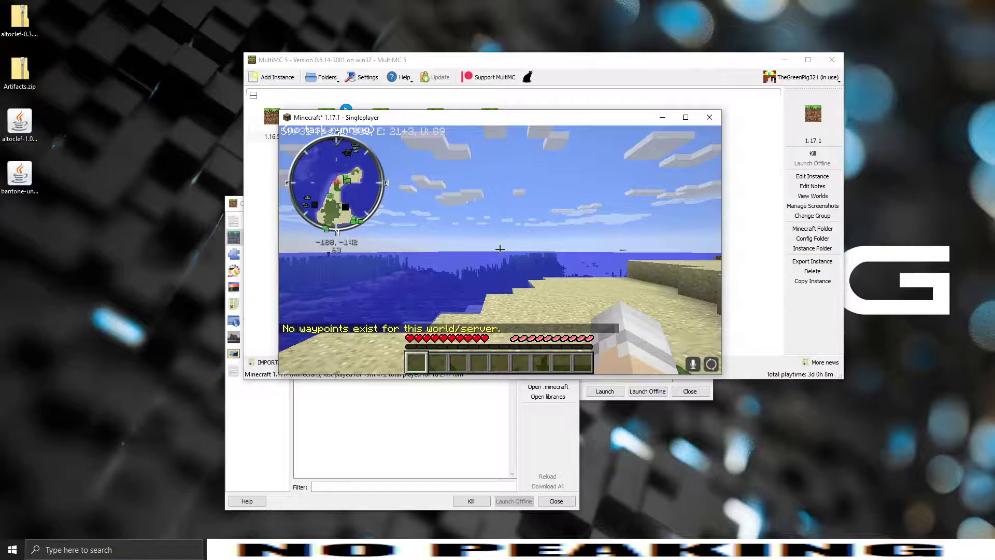
Turn on advanced tooltips, inspect the item ID of the wheat seeds in the inventory, and pause the game
key(F3+h)
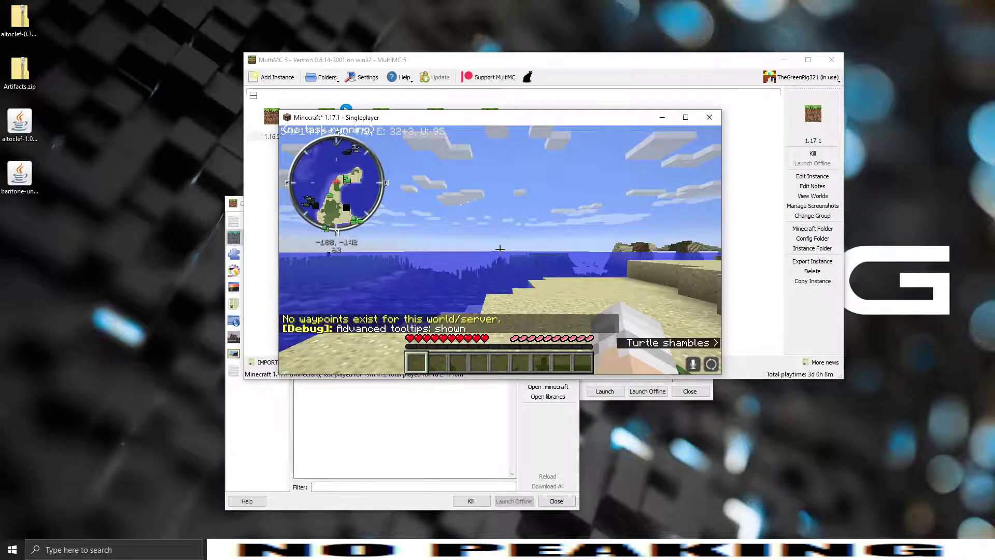
key(t)
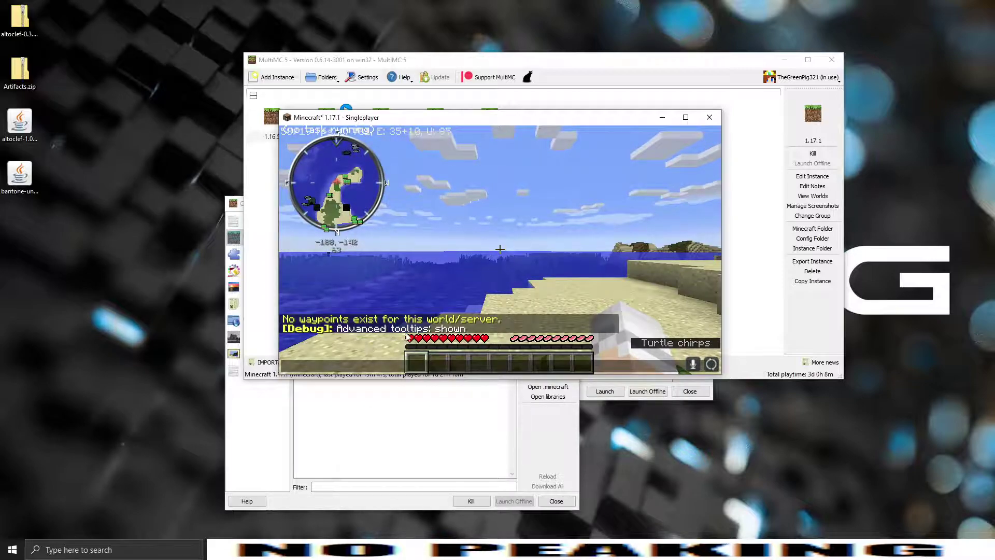
key(Escape)
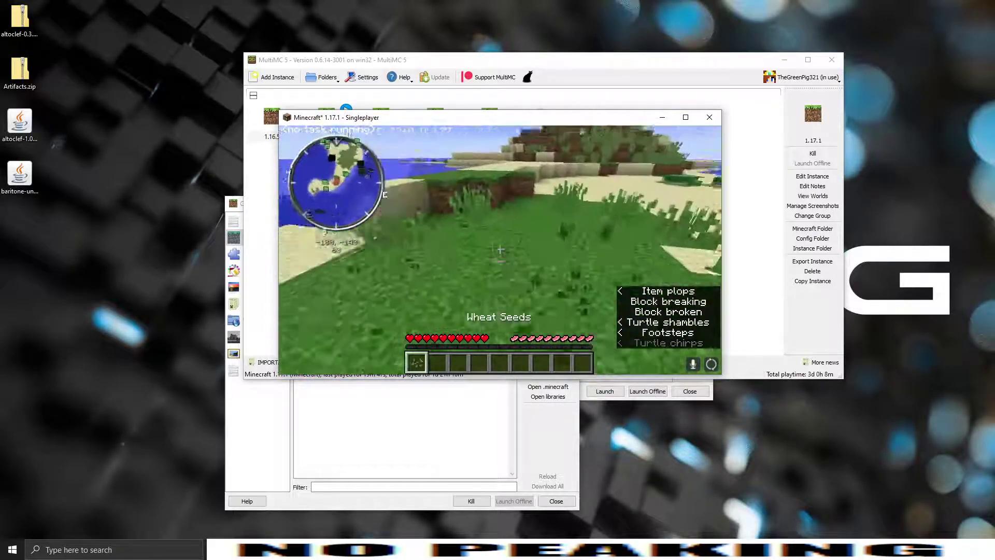
key(e)
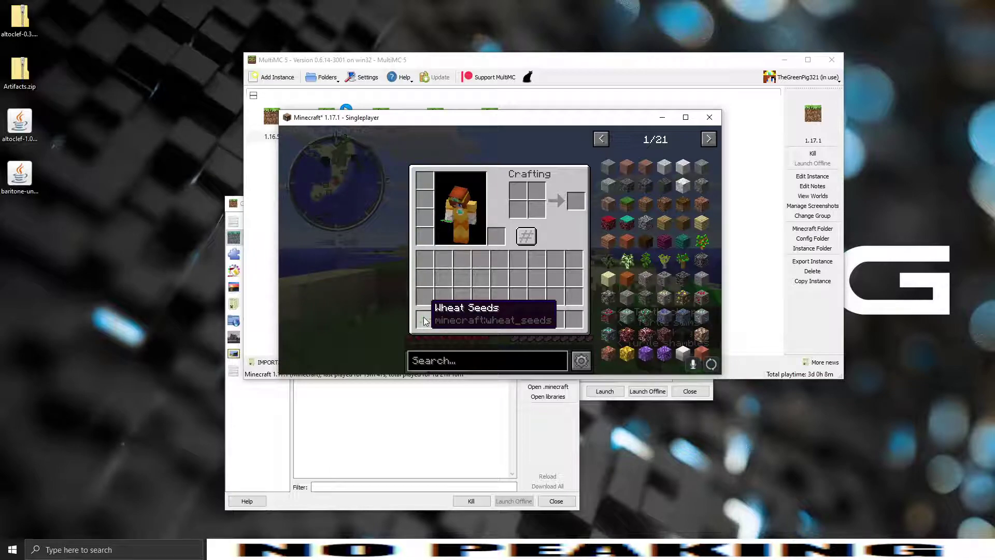
key(Escape)
key(Escape)
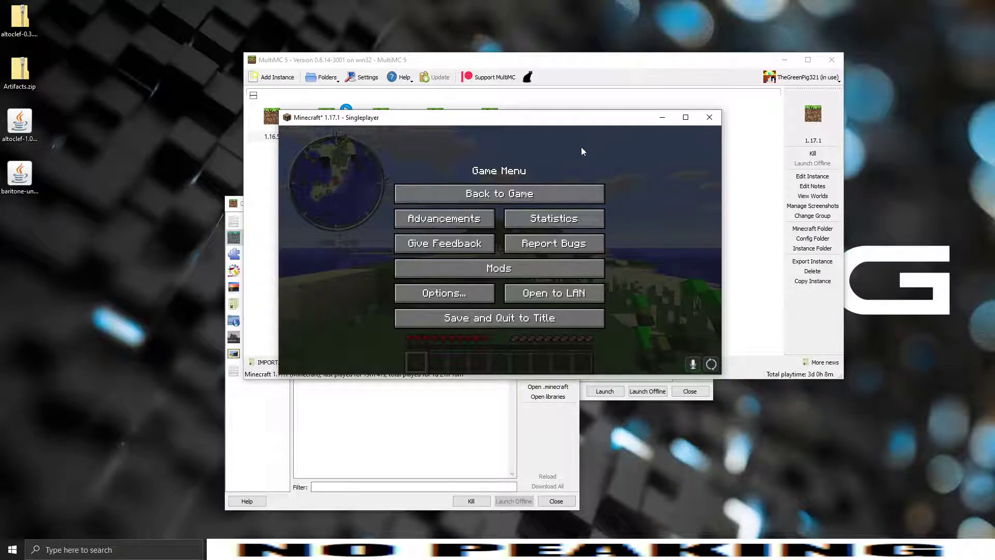
Look through the .minecraft folder and mods subfolder of the new, not running 1.17.1 instance, and close its windows
click(781, 297)
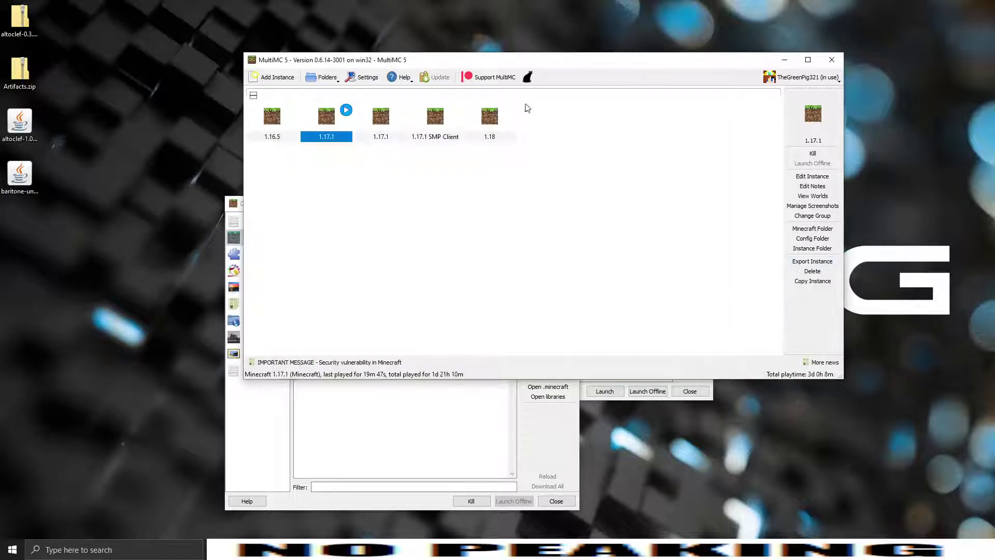
click(381, 118)
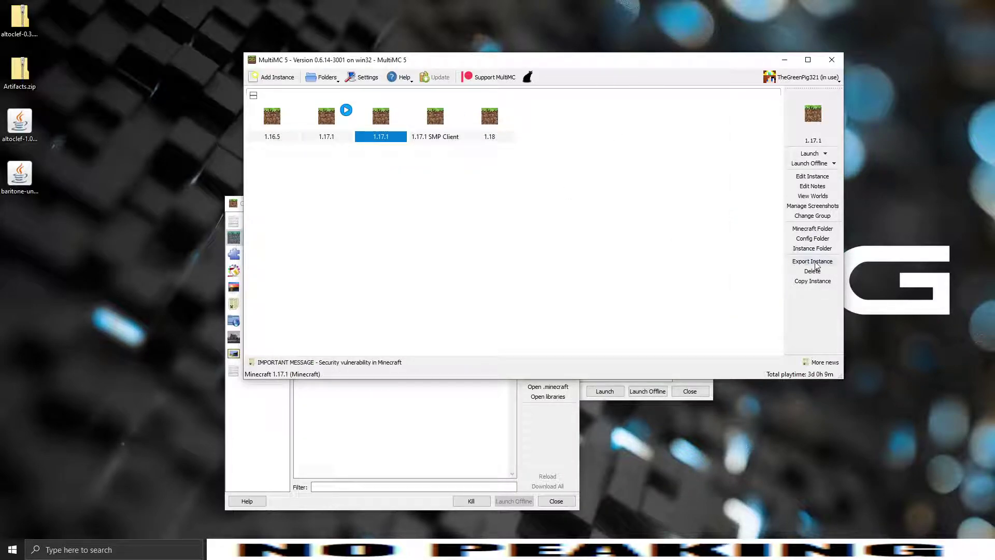
click(810, 177)
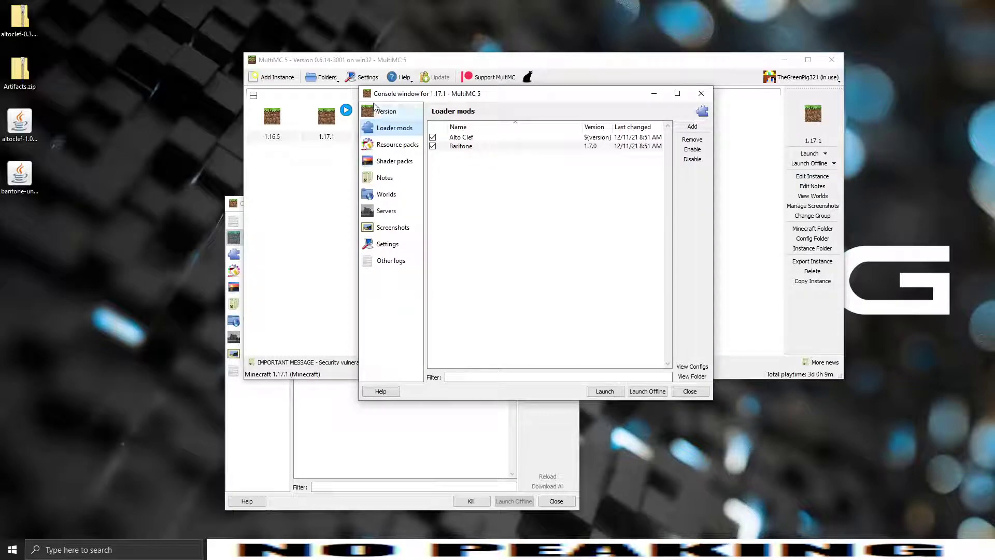
click(375, 108)
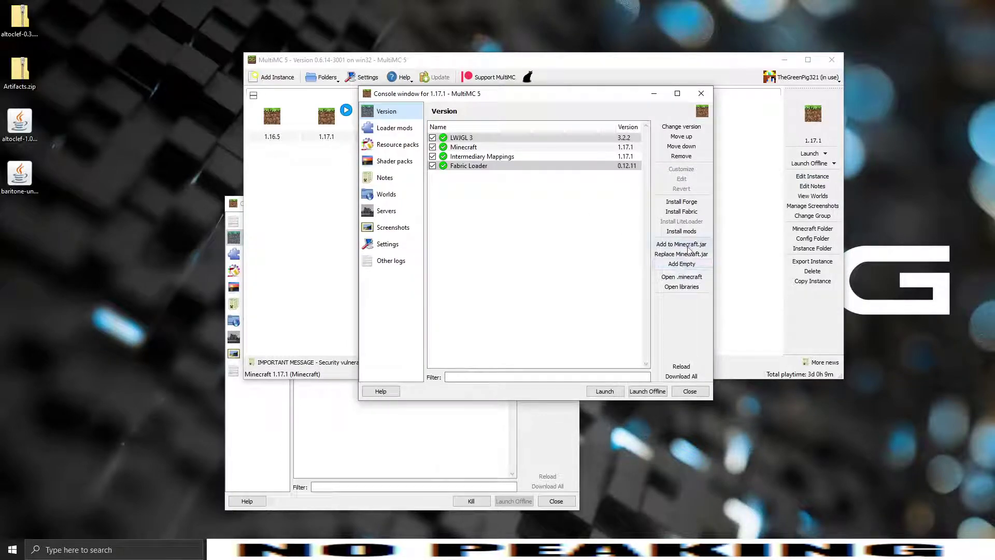
click(681, 276)
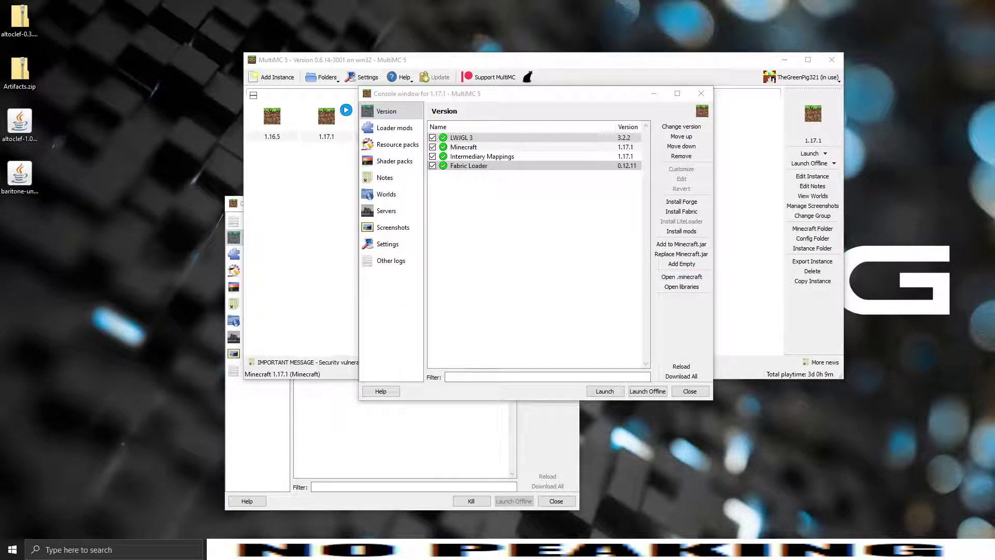
drag(3, 122, 166, 138)
click(32, 259)
double_click(32, 259)
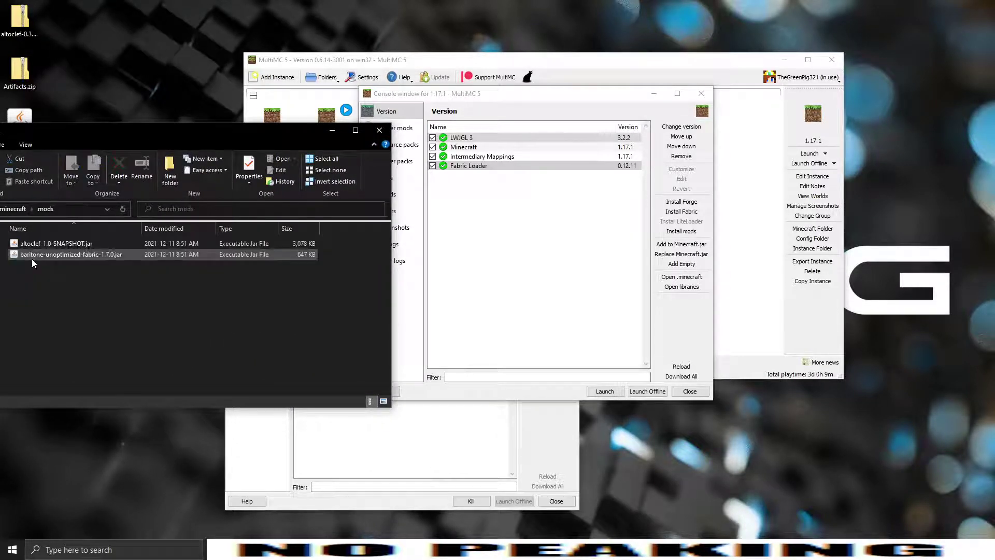
click(15, 209)
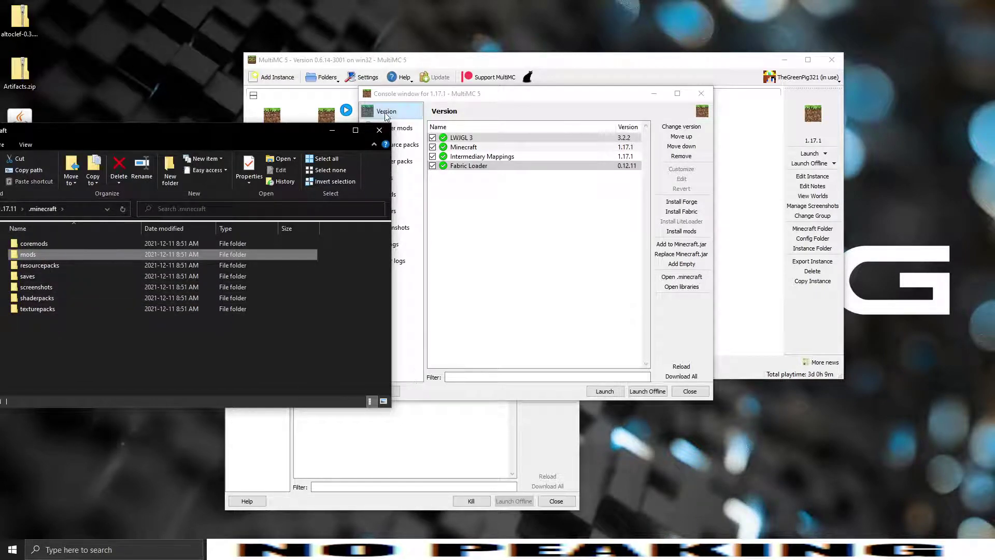
click(379, 130)
click(701, 93)
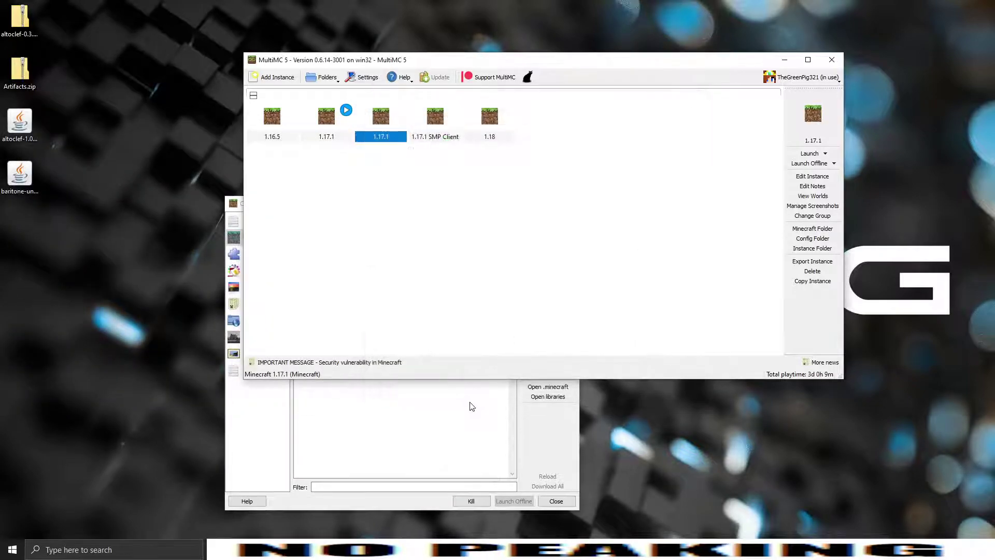
Open altoclef_settings.json from the running instance's .minecraft folder in Notepad and maximize the window
click(462, 473)
click(548, 386)
scroll(103, 339, down, 1)
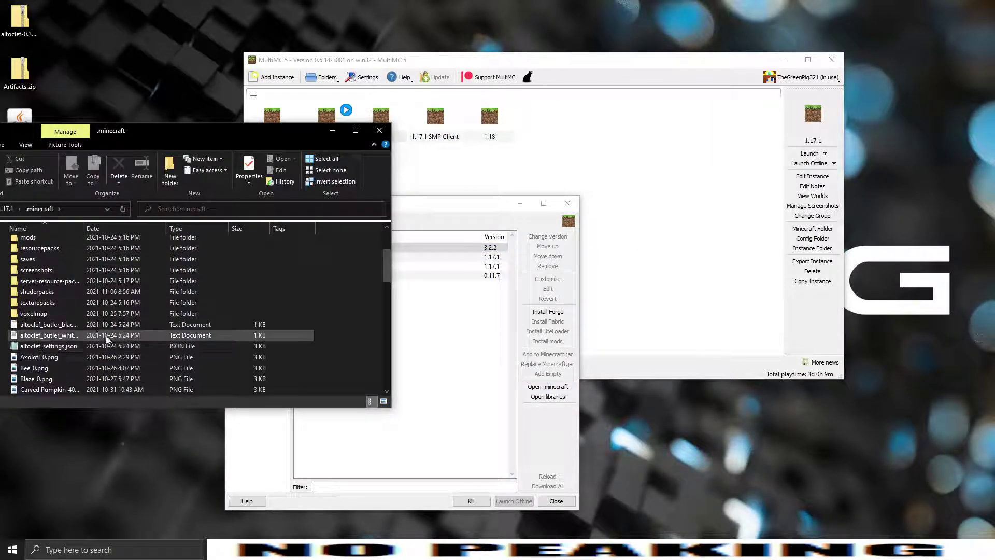
double_click(50, 346)
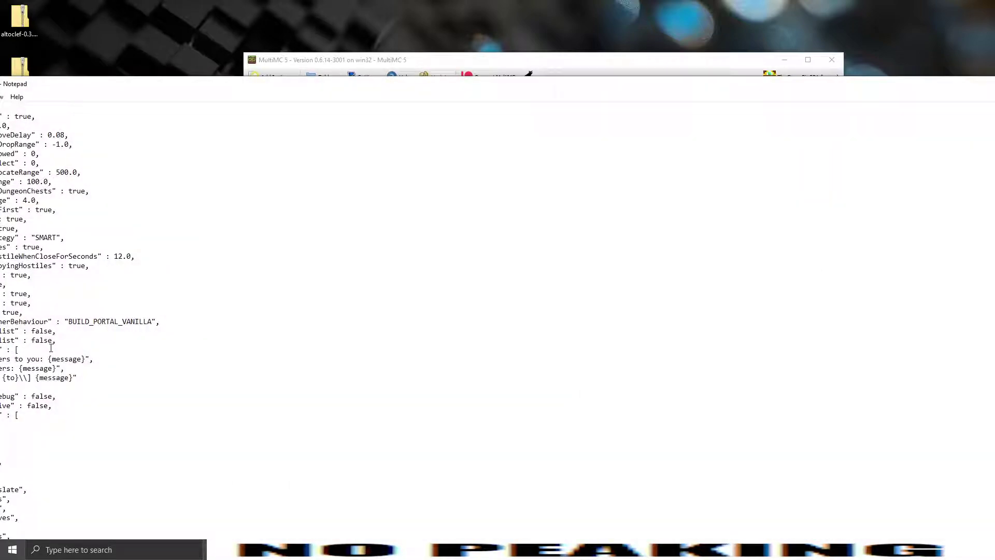
drag(86, 84, 393, 52)
double_click(393, 52)
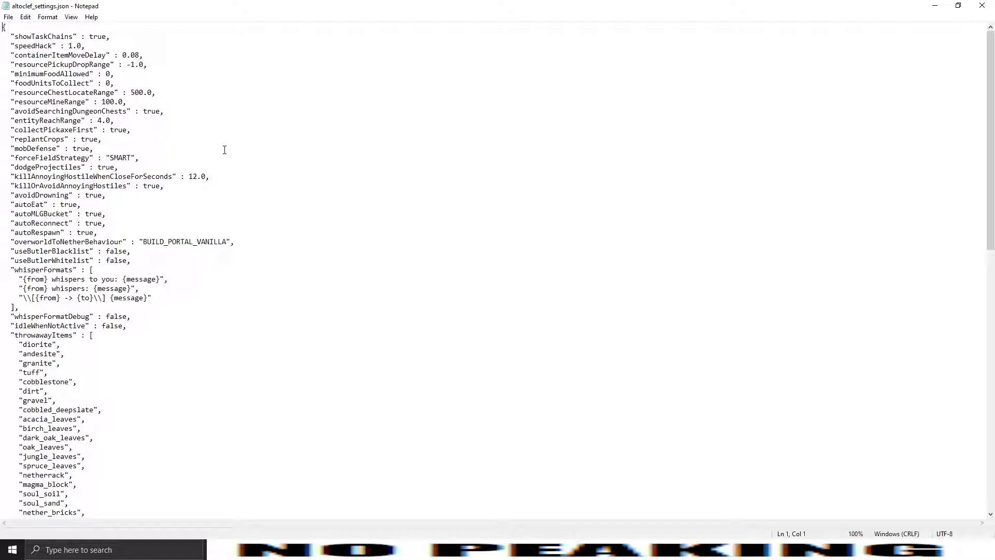
Add "wheat_seeds" as a new last entry after "carved_pumpkin" in the throwawayItems list
scroll(224, 150, down, 7)
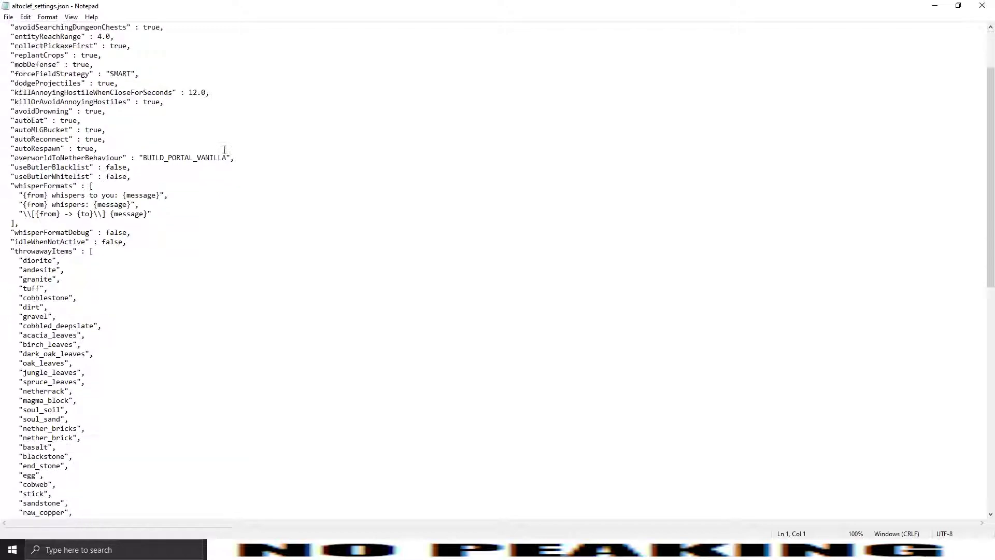
scroll(224, 150, down, 1)
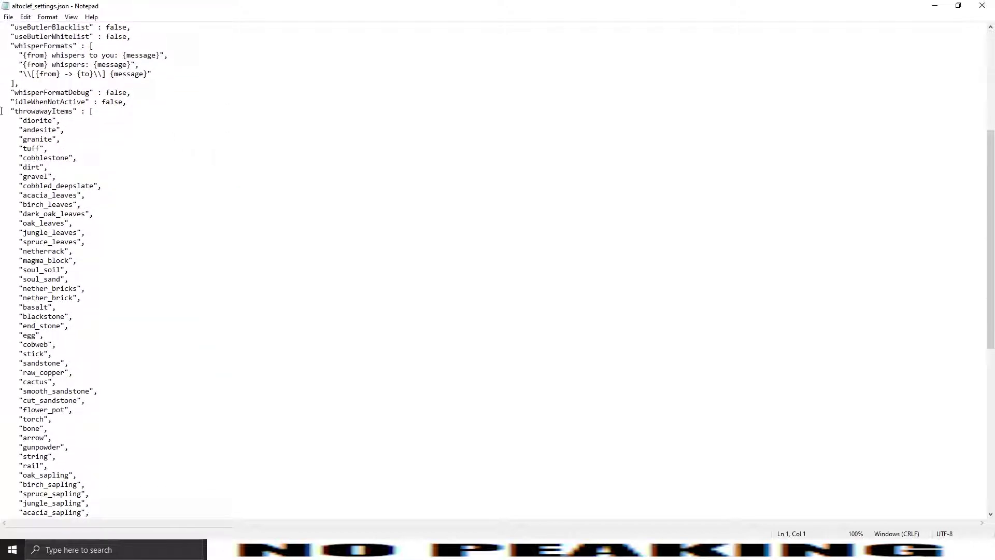
scroll(74, 111, down, 3)
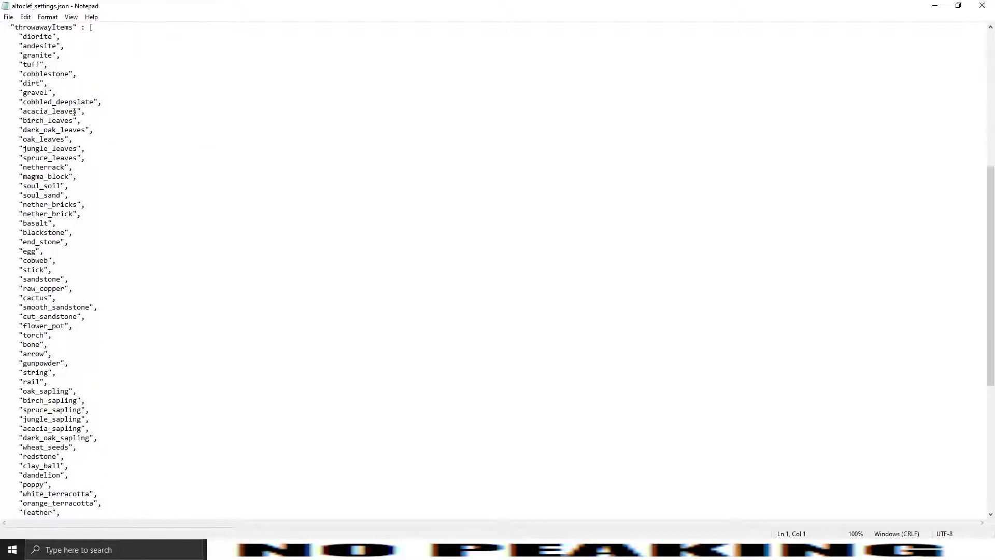
scroll(74, 111, down, 3)
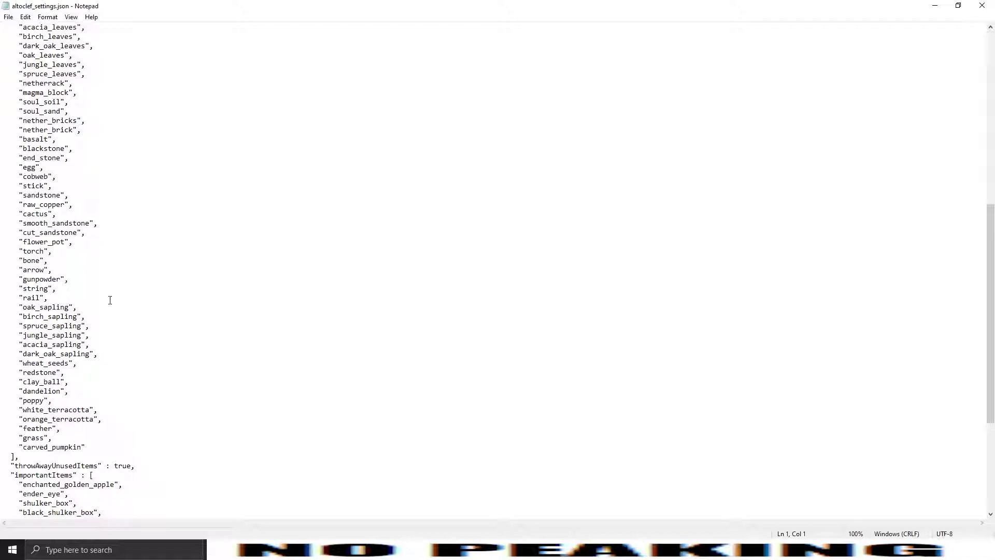
scroll(110, 300, down, 2)
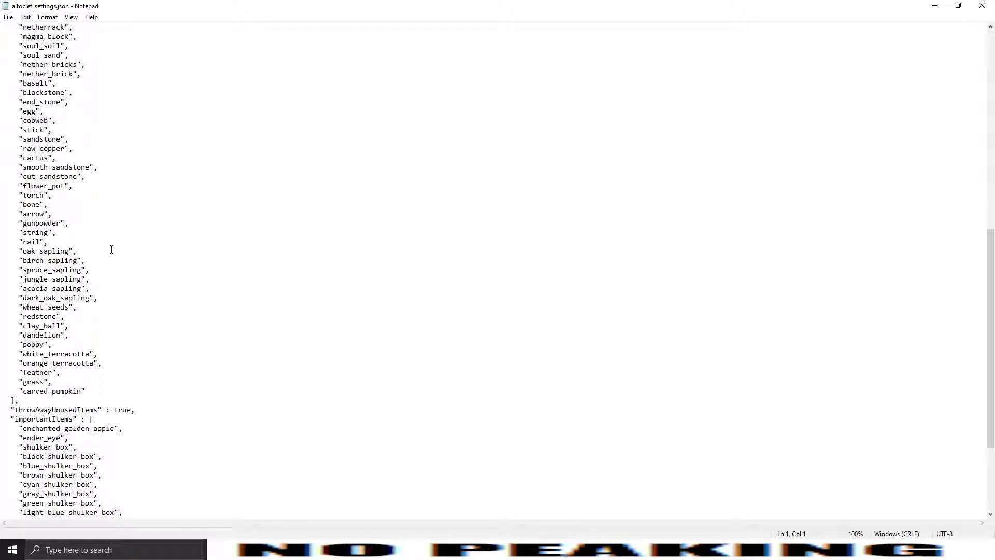
click(93, 390)
text(,)
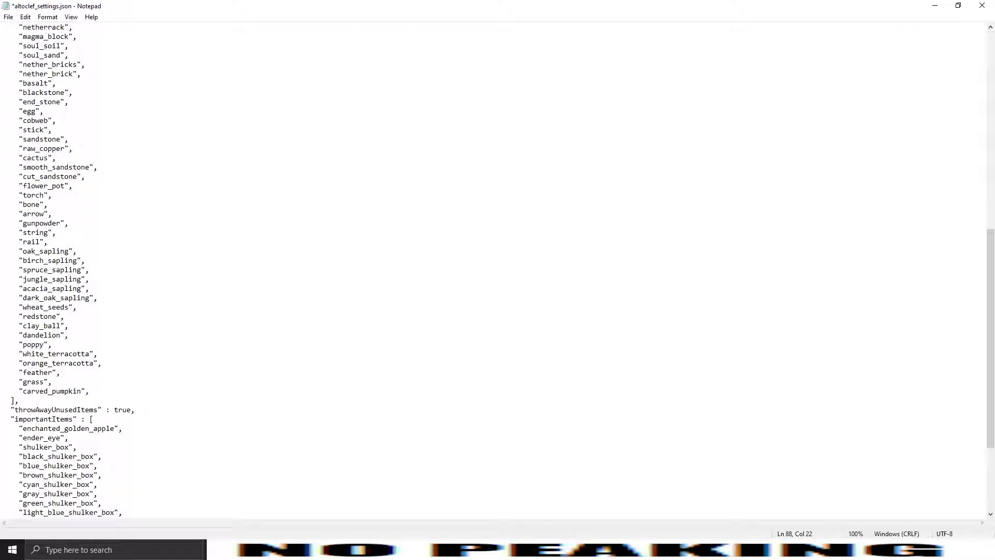
key(Return)
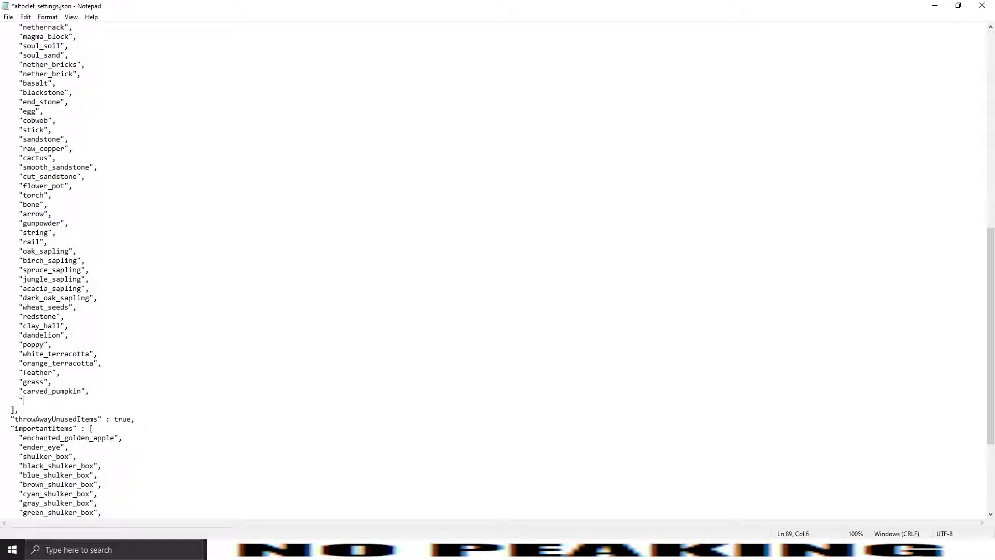
text(wheat_seeds")
Save the edited altoclef_settings.json and close Notepad
drag(19, 110, 15, 155)
drag(3, 241, 48, 242)
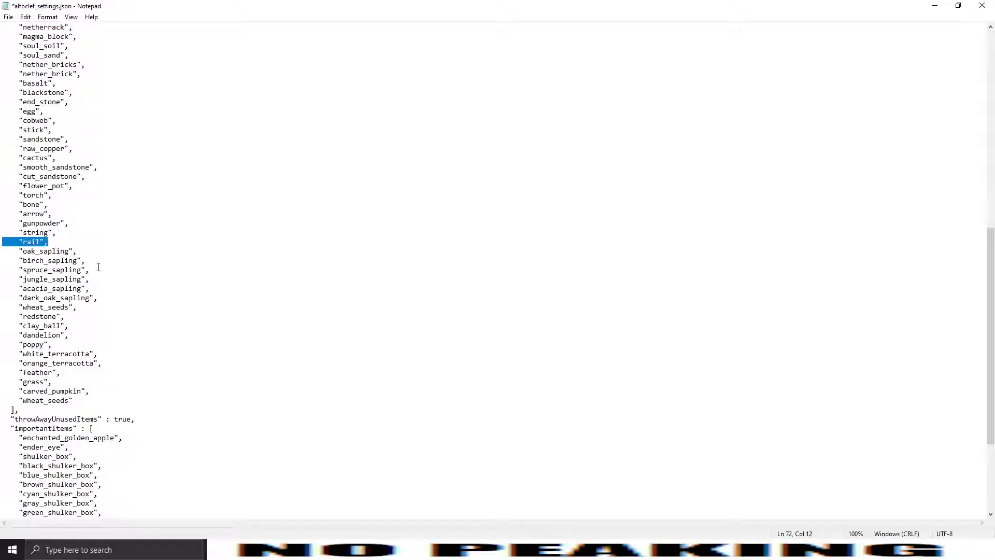
click(99, 353)
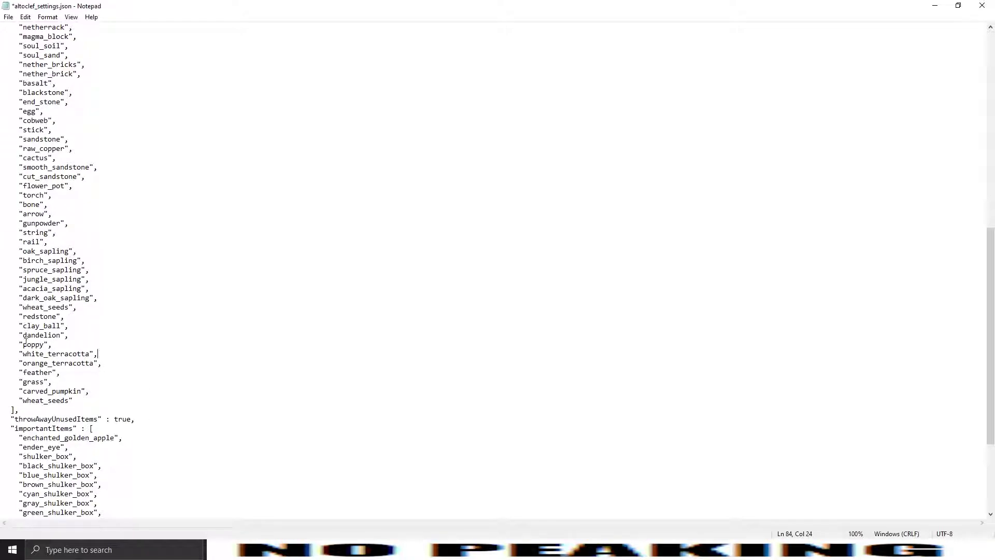
click(171, 241)
key(ctrl+s)
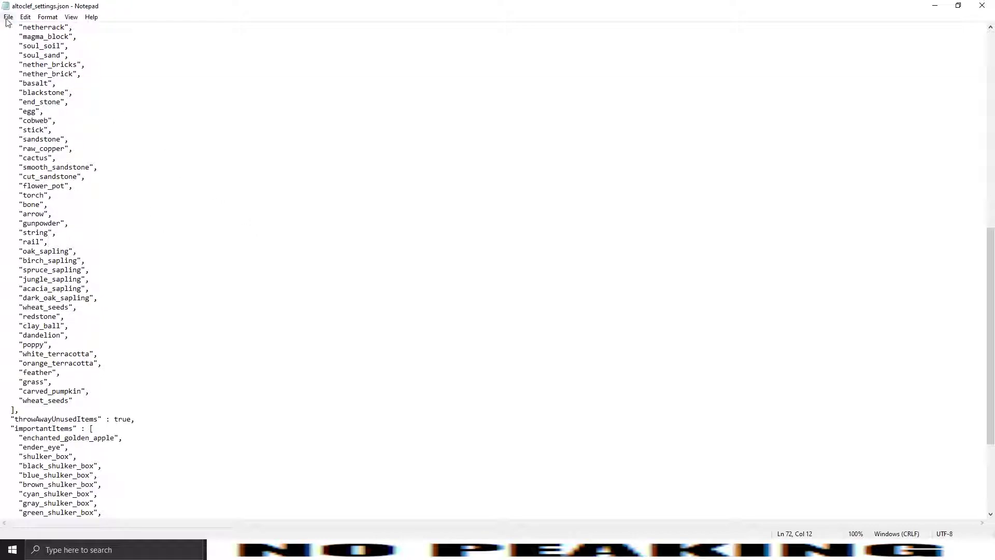
click(8, 16)
click(27, 63)
click(366, 212)
click(981, 5)
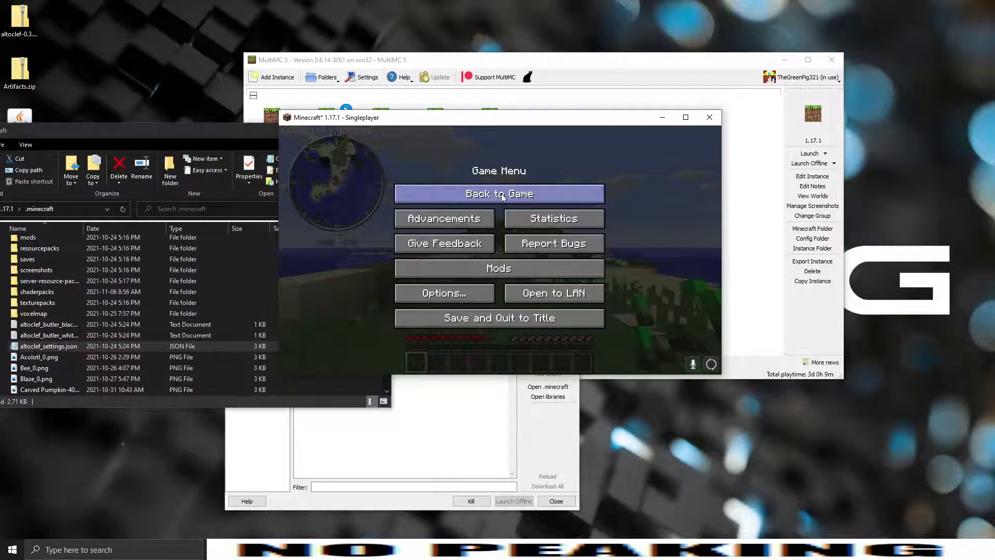
click(502, 197)
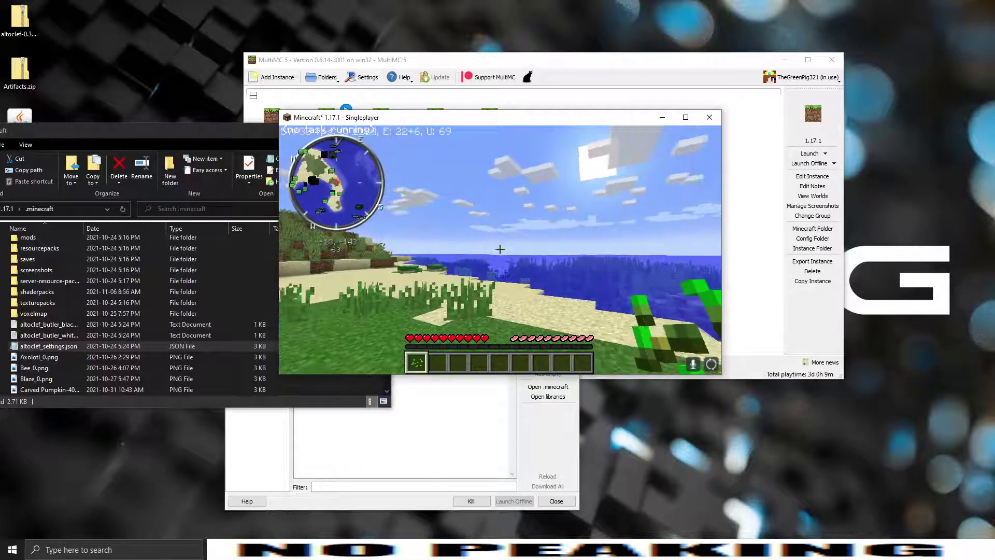
key(e)
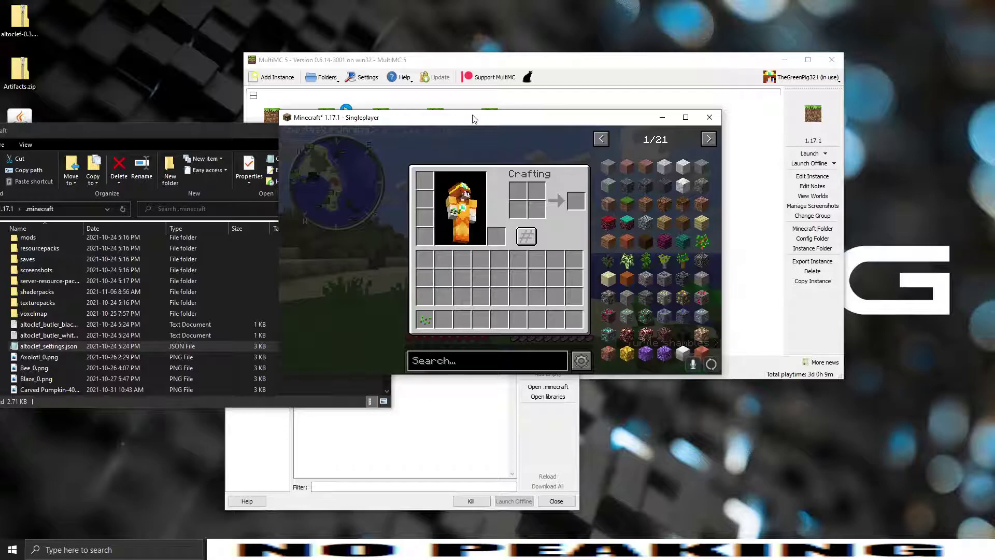
key(e)
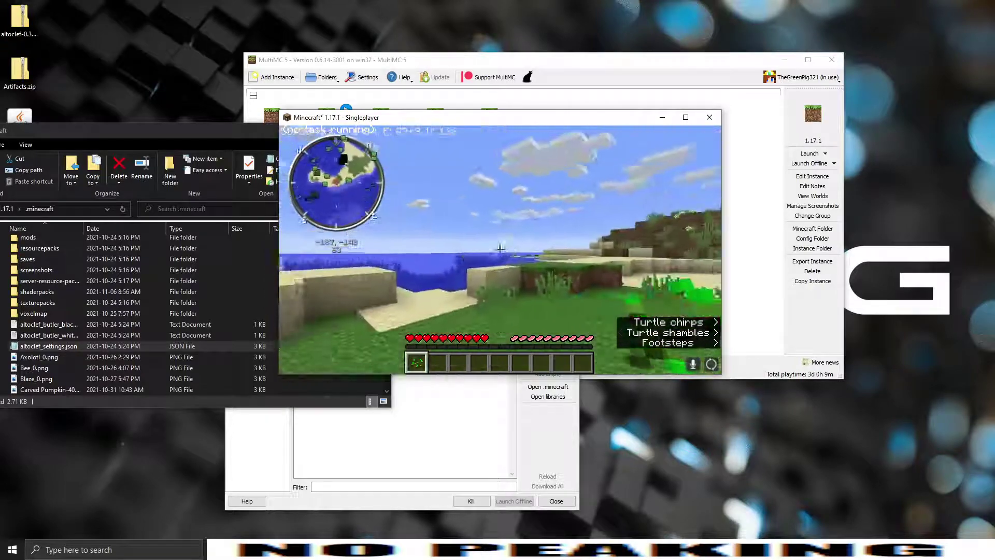
text(t)
text(@gamer)
key(Return)
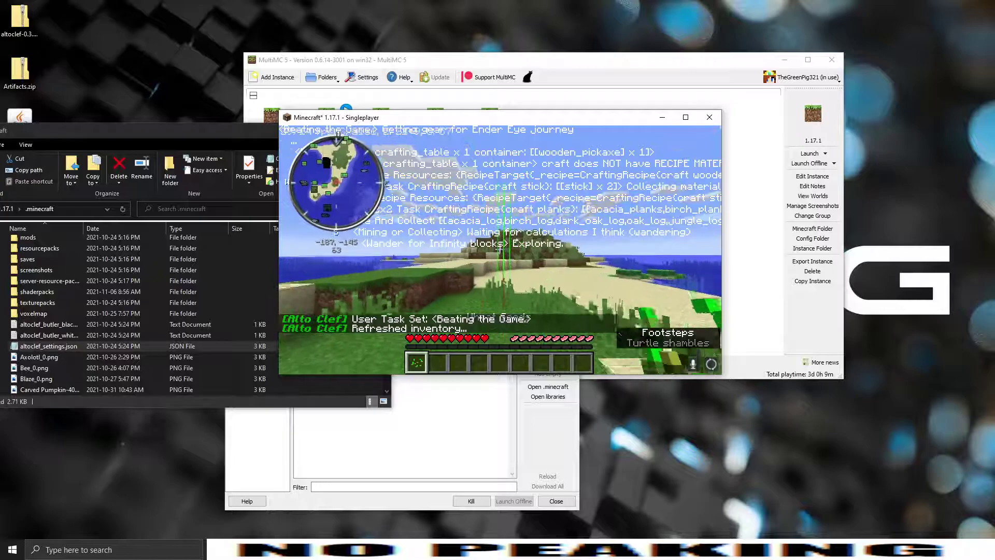